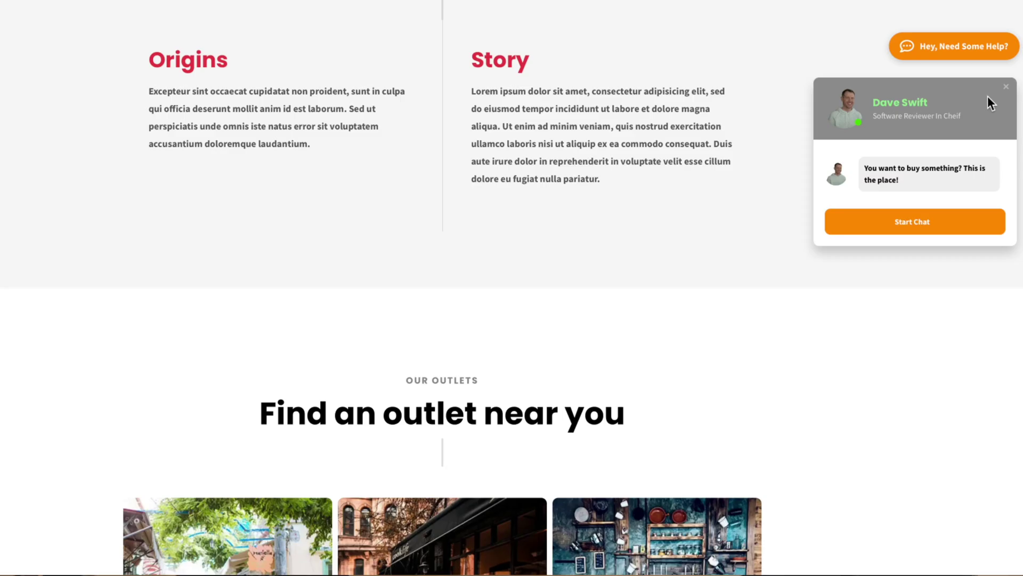
- Close the chat popup, leaving only the 'Hey, Need Some Help?' bubble
{"action": "left_click", "coordinate": [1005, 86]}
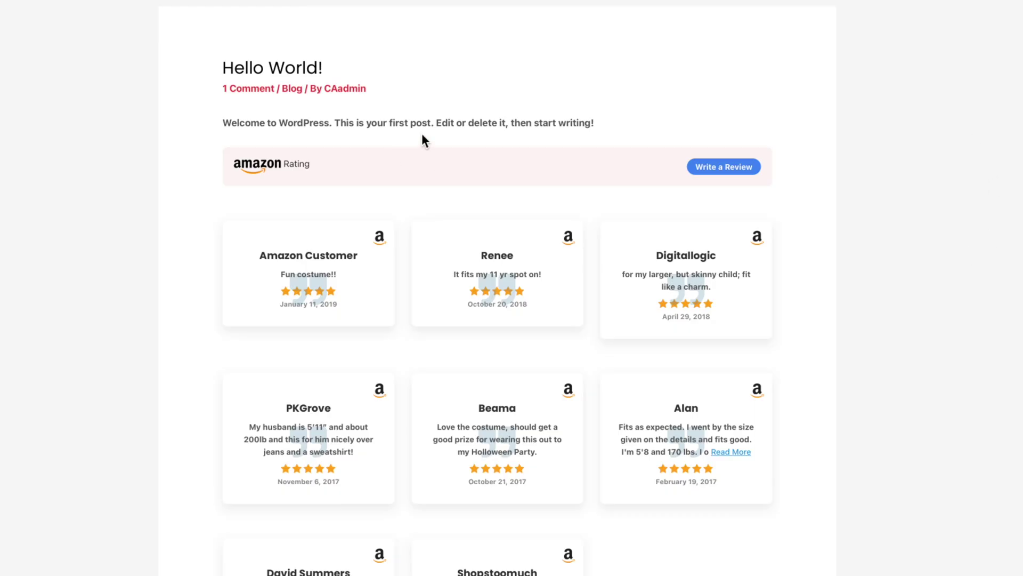
- Scroll down through the Hello World post's Amazon reviews and back up
{"action": "scroll", "coordinate": [761, 154], "scroll_direction": "down", "scroll_amount": 5}
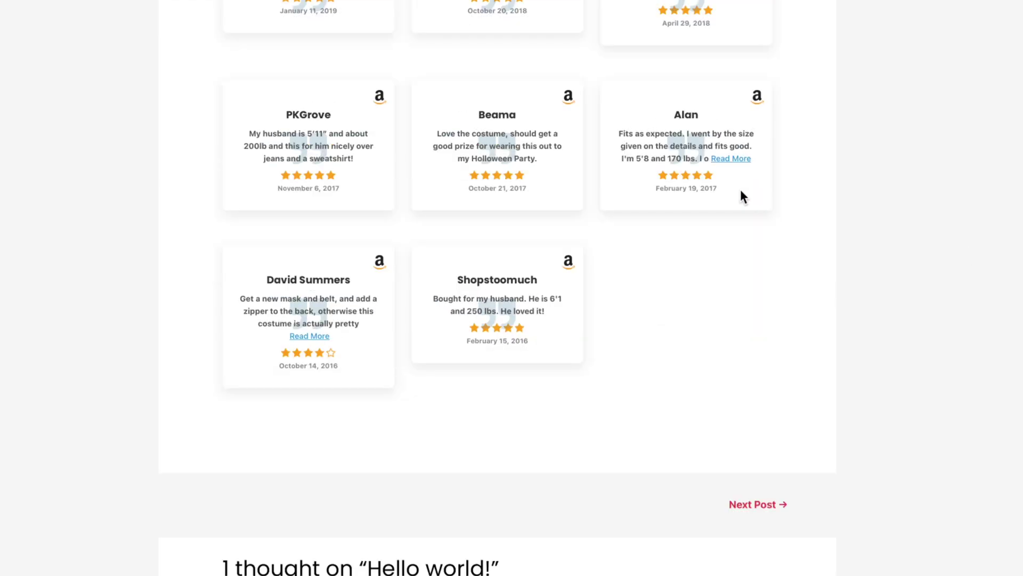
{"action": "scroll", "coordinate": [531, 377], "scroll_direction": "up", "scroll_amount": 4}
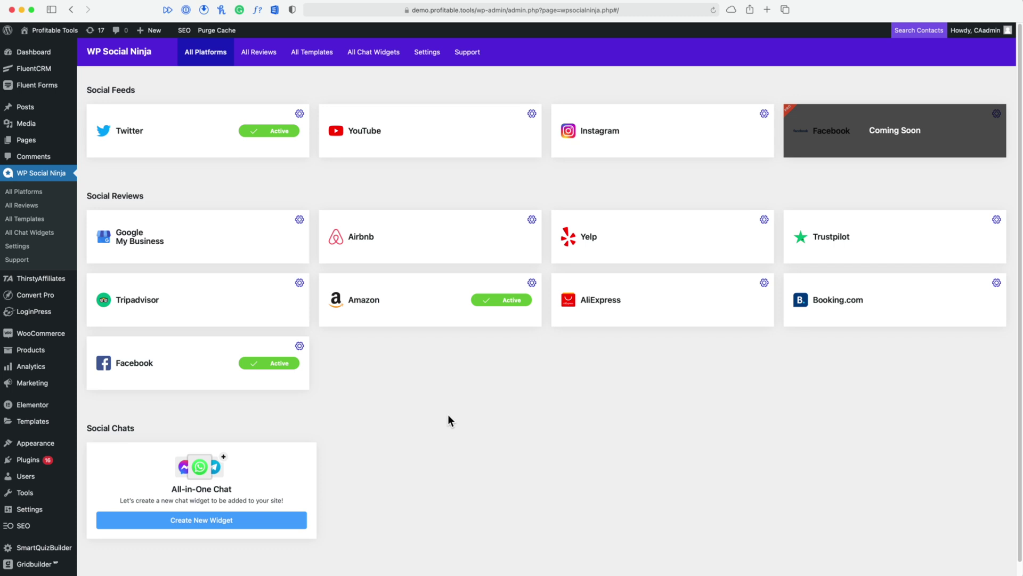
- Create a new chat widget with a Messenger channel linked to the Facebook page username
{"action": "left_click", "coordinate": [228, 523]}
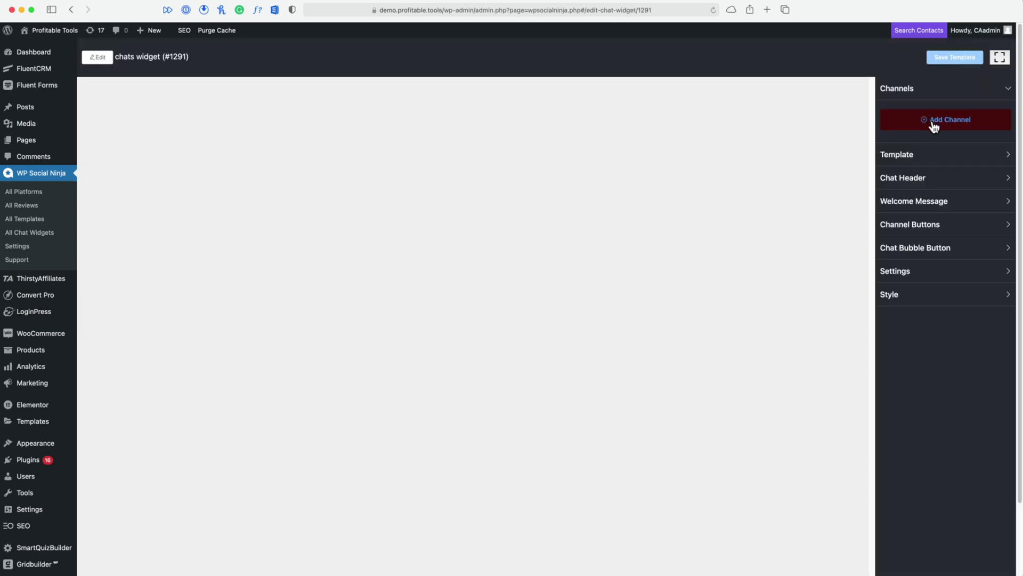
{"action": "left_click", "coordinate": [935, 122]}
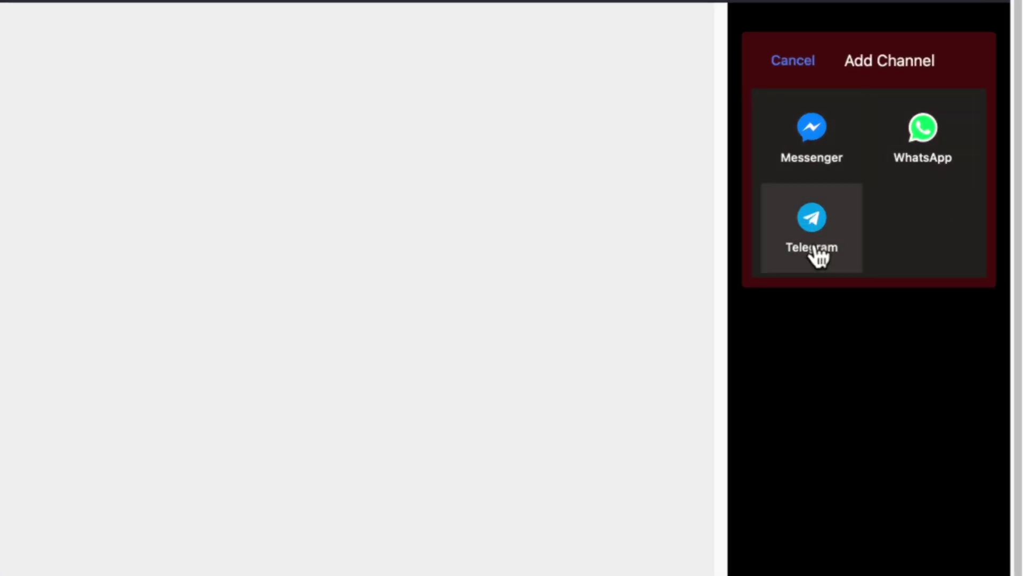
{"action": "left_click", "coordinate": [811, 163]}
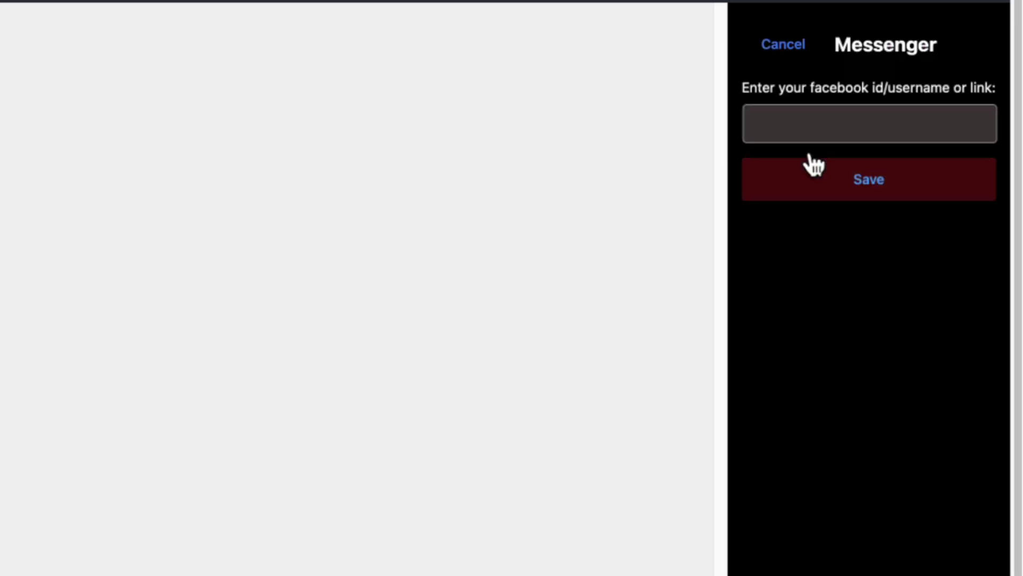
{"action": "left_click", "coordinate": [893, 115]}
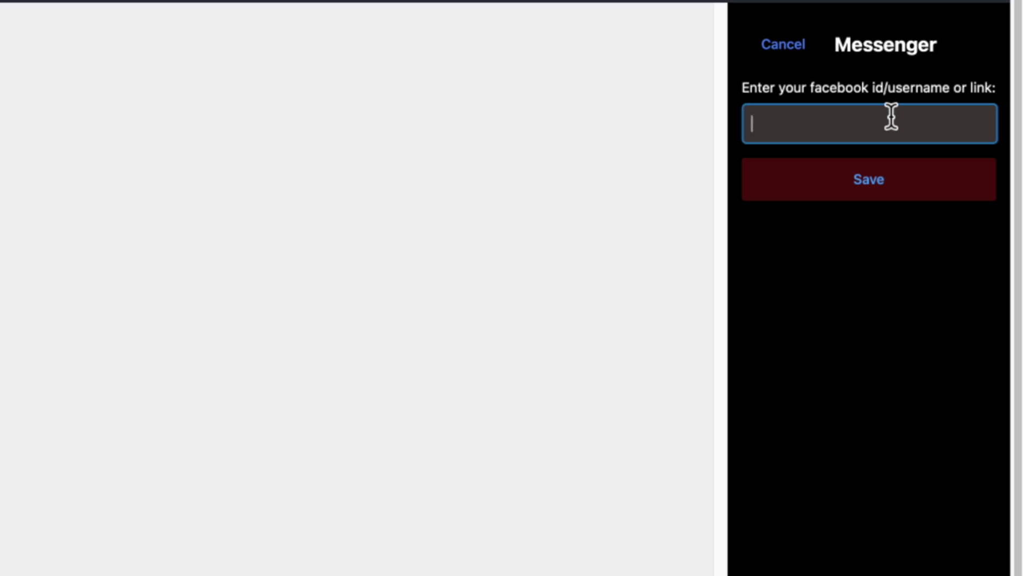
{"action": "type", "text": "profitabletool"}
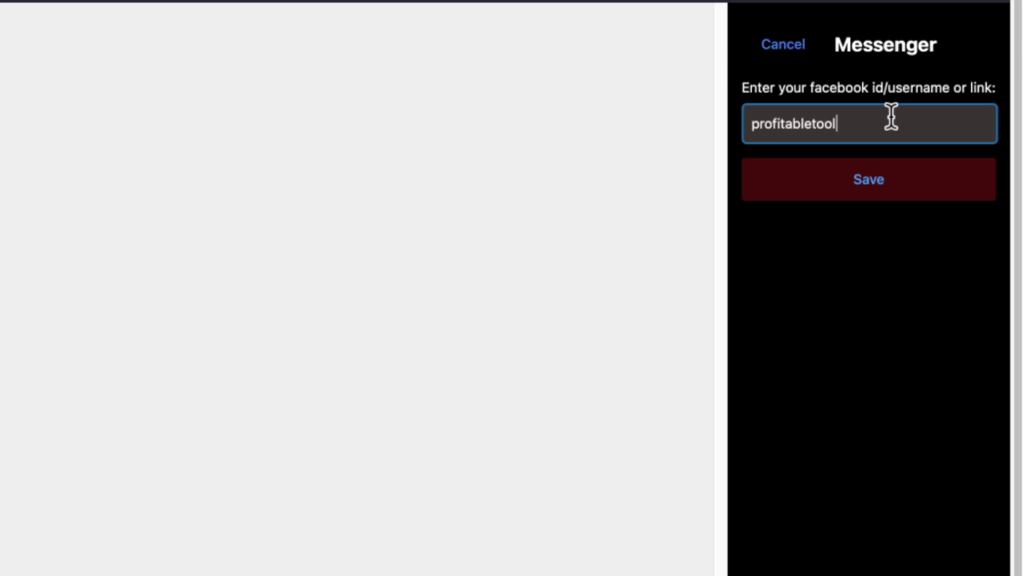
{"action": "left_click", "coordinate": [861, 187]}
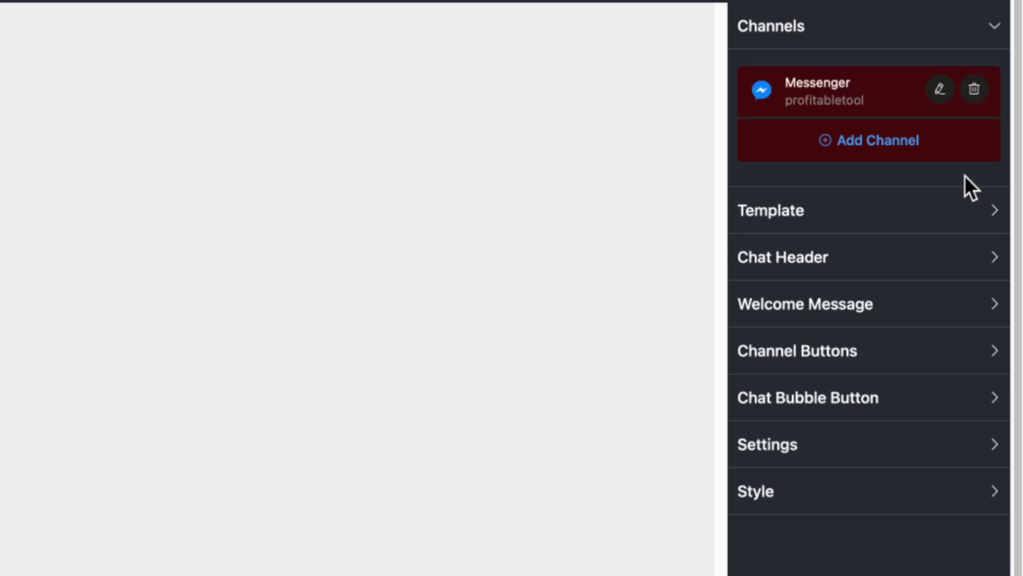
- Add a WhatsApp channel, then delete it again
{"action": "left_click", "coordinate": [863, 154]}
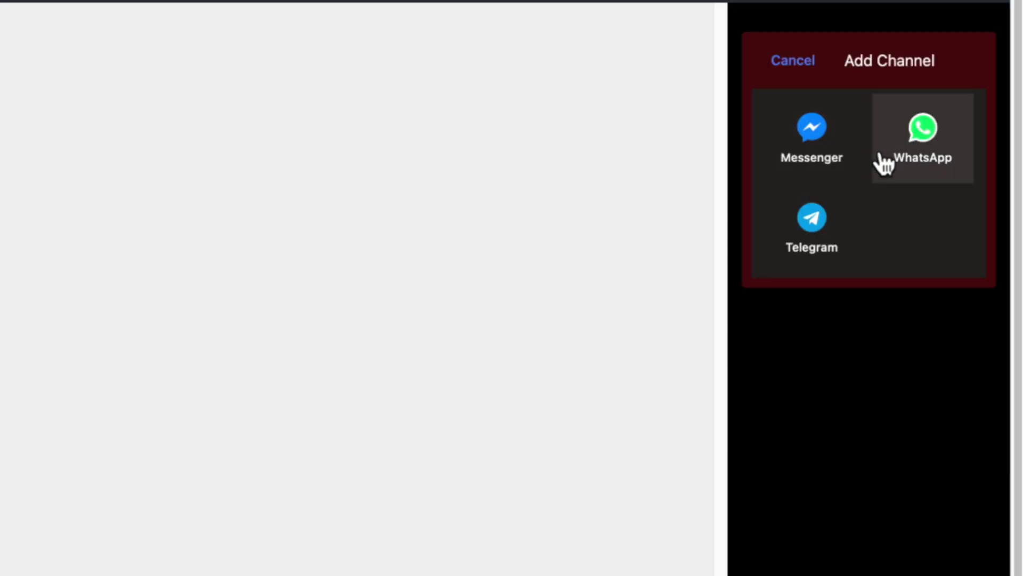
{"action": "left_click", "coordinate": [911, 163]}
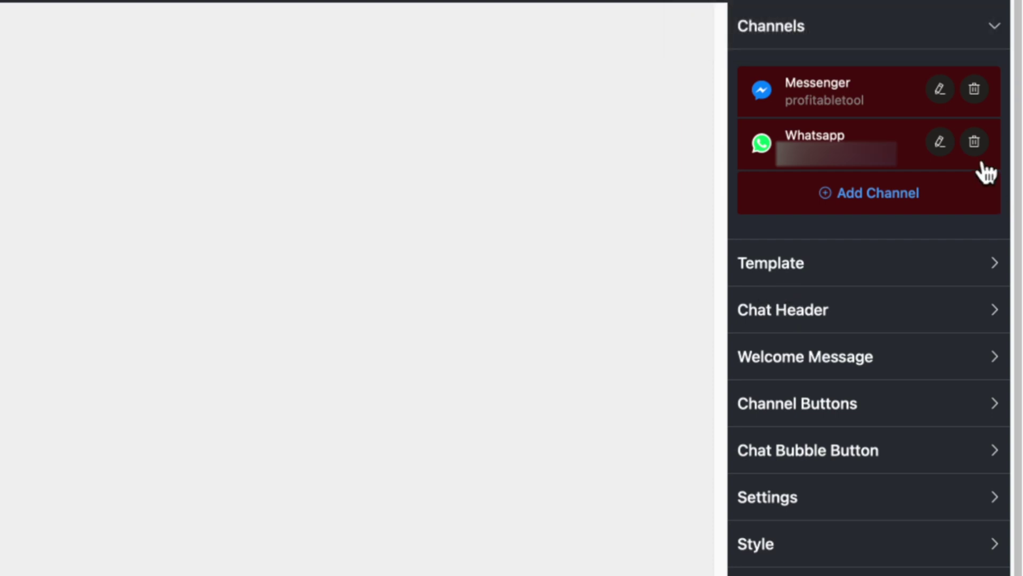
{"action": "left_click", "coordinate": [975, 143]}
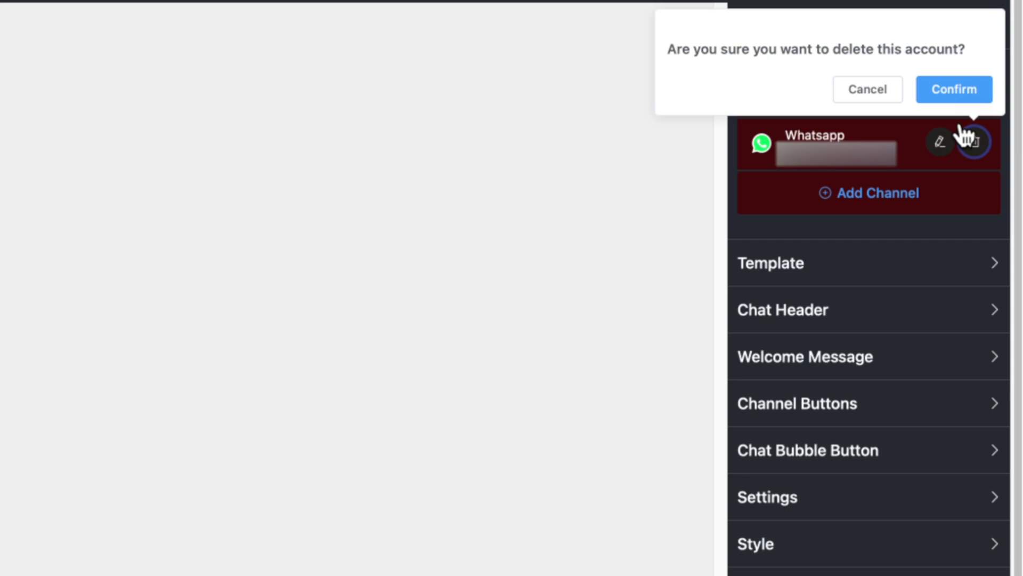
{"action": "left_click", "coordinate": [948, 87]}
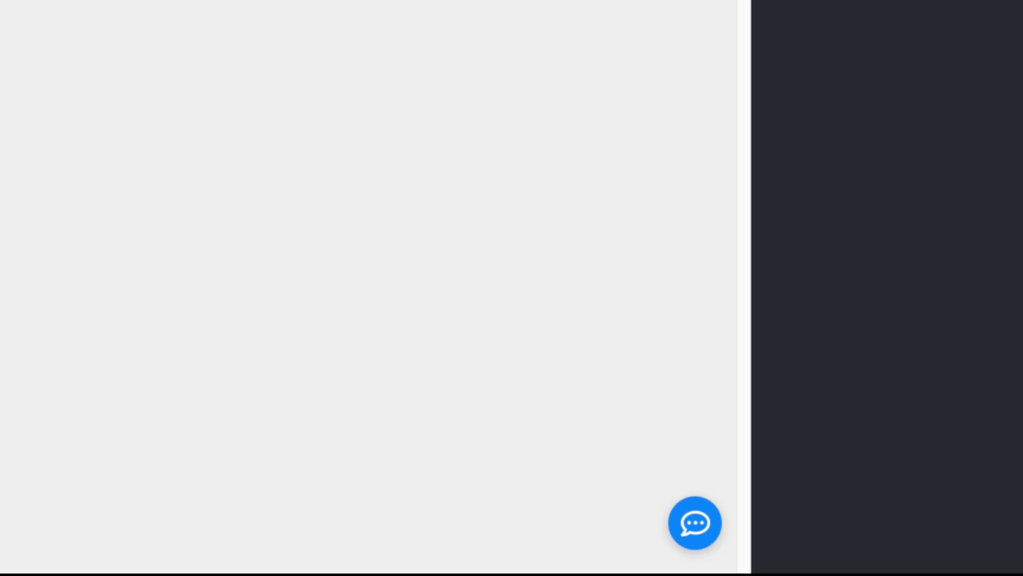
- Switch the template layout to Only Icons, test the Messenger bubble and close its login window
{"action": "left_click", "coordinate": [911, 66]}
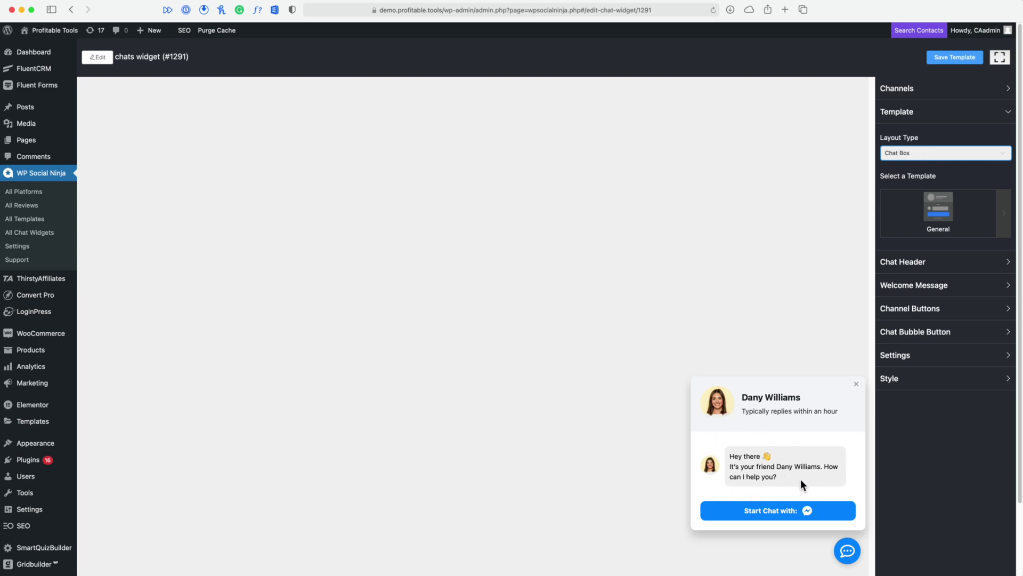
{"action": "left_click", "coordinate": [923, 154]}
{"action": "left_click", "coordinate": [911, 207]}
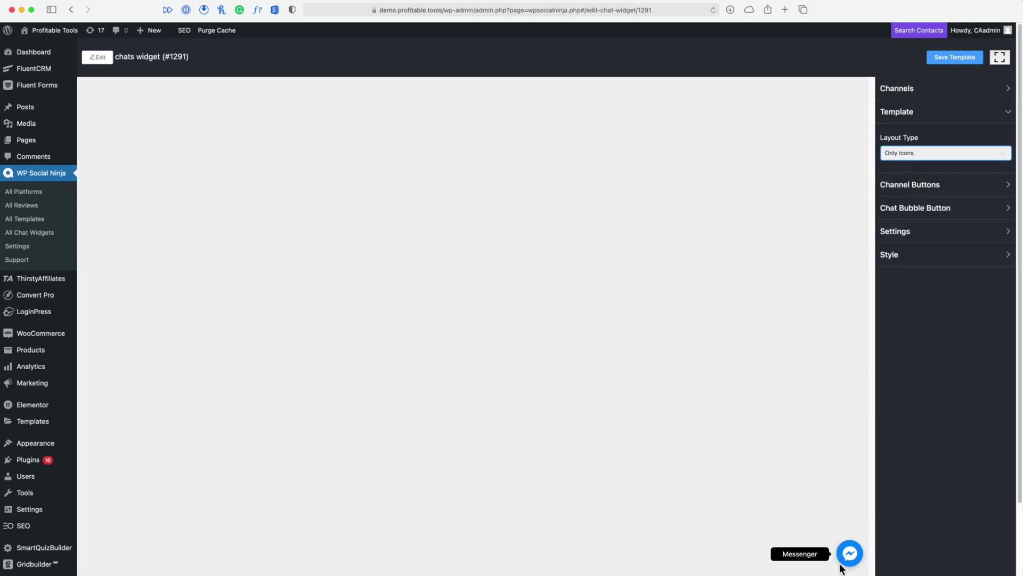
{"action": "left_click", "coordinate": [849, 552]}
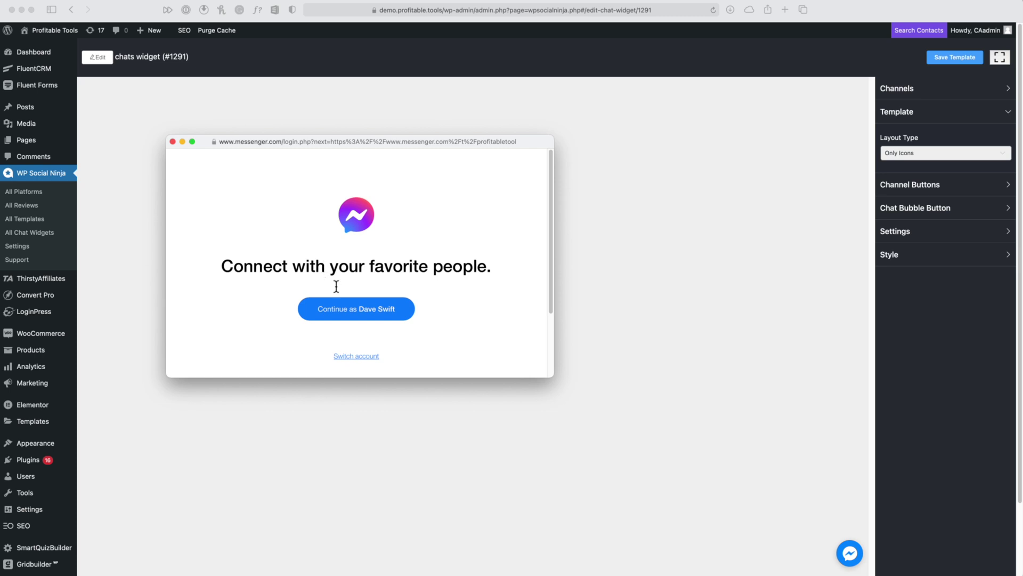
{"action": "left_click", "coordinate": [172, 141]}
- Set the layout back to Chat Box and open the chat popup preview
{"action": "left_click", "coordinate": [887, 153]}
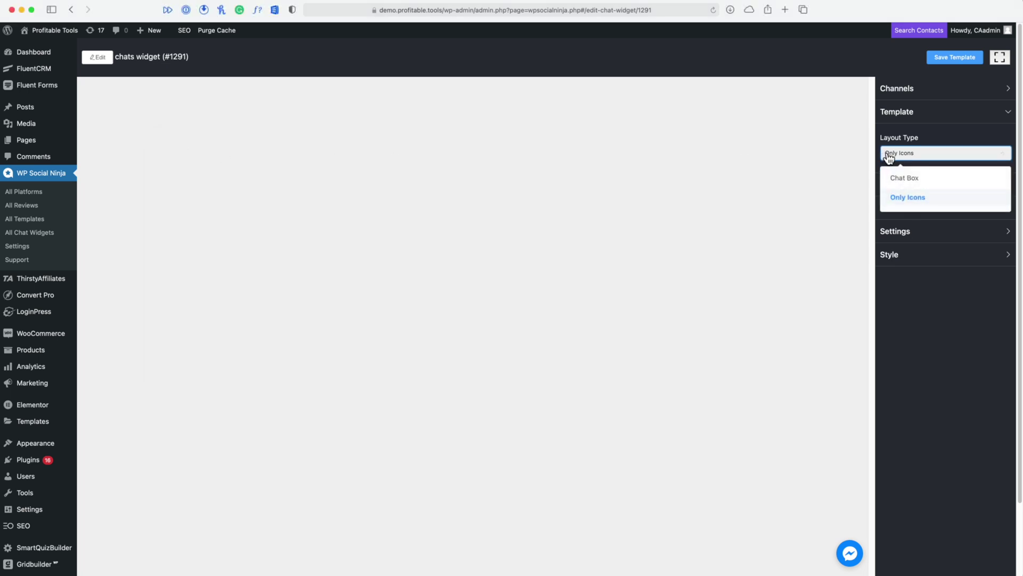
{"action": "left_click", "coordinate": [909, 182]}
{"action": "left_click", "coordinate": [859, 554]}
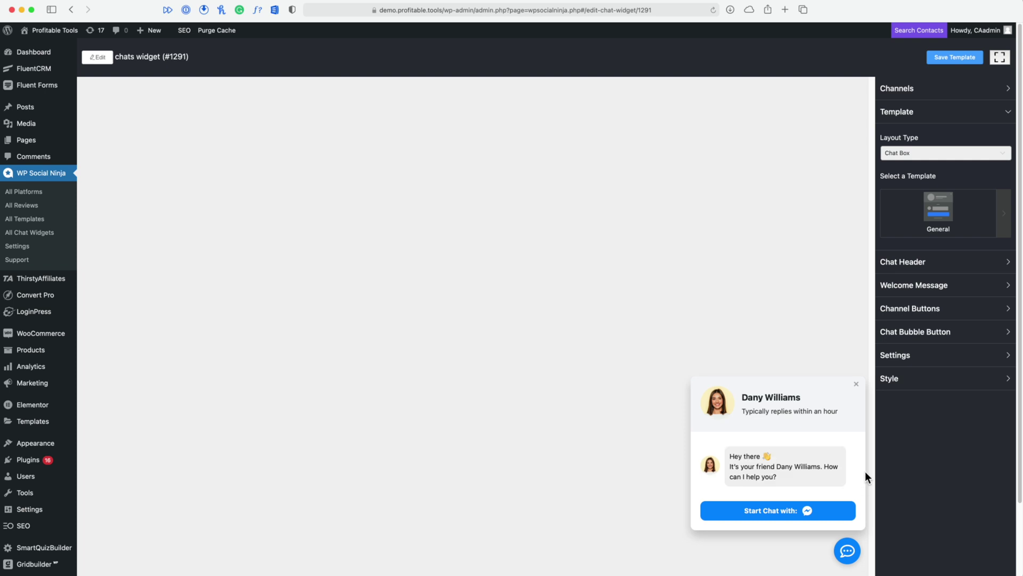
- Preview the Support and Feedback templates, then apply the Sale template
{"action": "left_click", "coordinate": [939, 210]}
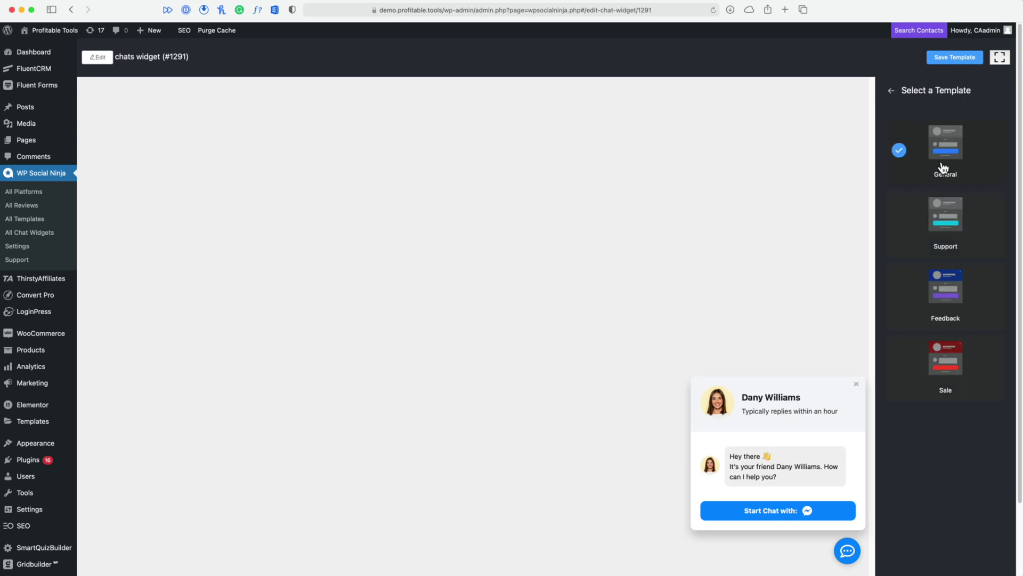
{"action": "left_click", "coordinate": [944, 216]}
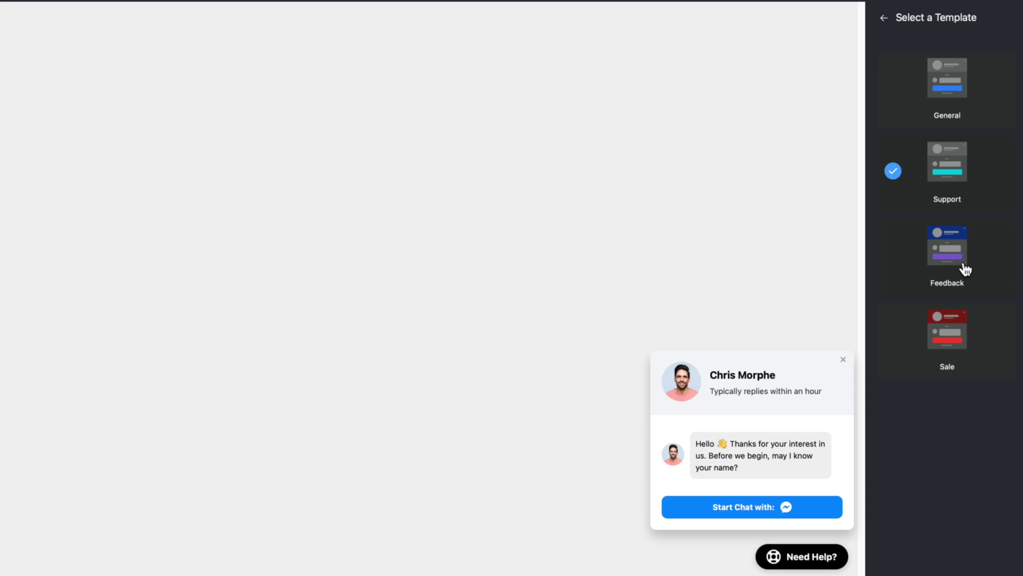
{"action": "left_click", "coordinate": [966, 269]}
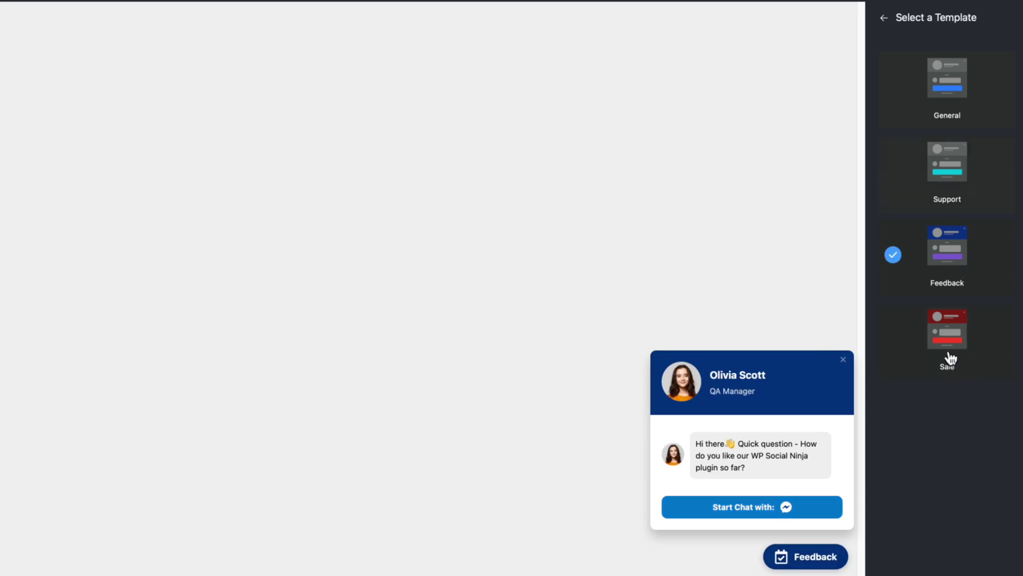
{"action": "left_click", "coordinate": [953, 360]}
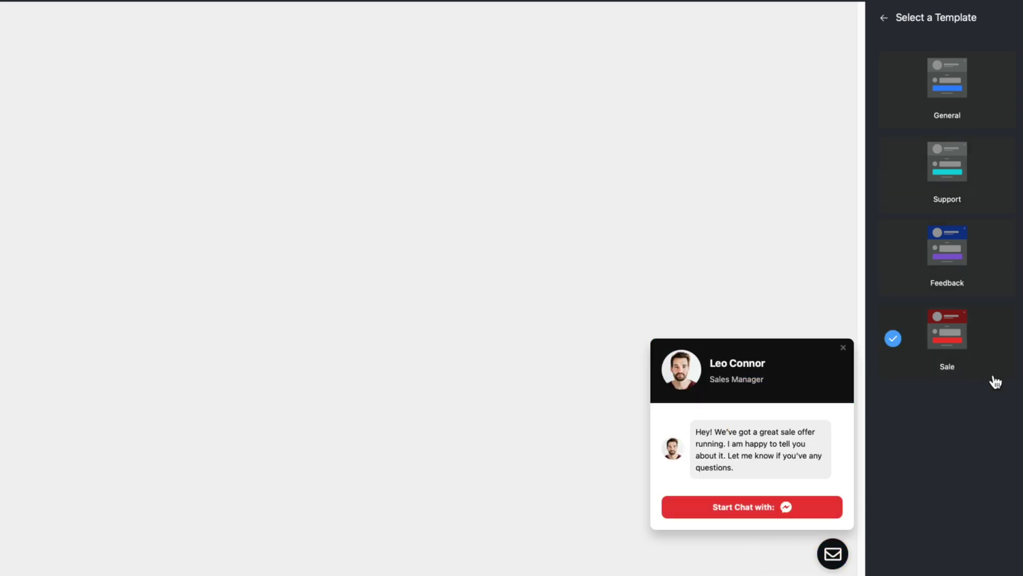
{"action": "left_click", "coordinate": [885, 19]}
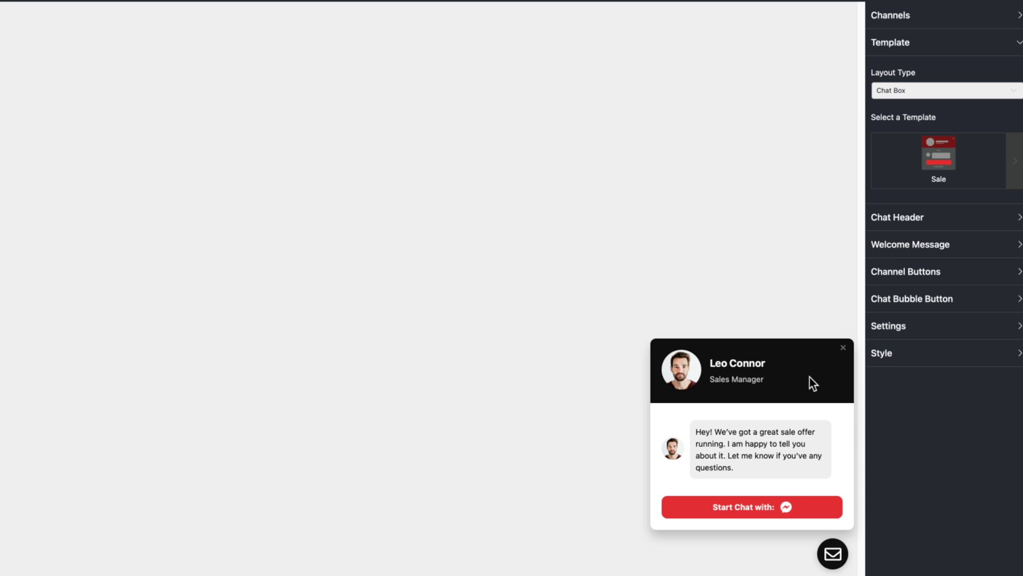
- Set the chat header to the reviewer's name, caption 'Software Reviewer In Cheif', and a new profile photo
{"action": "left_click", "coordinate": [936, 227]}
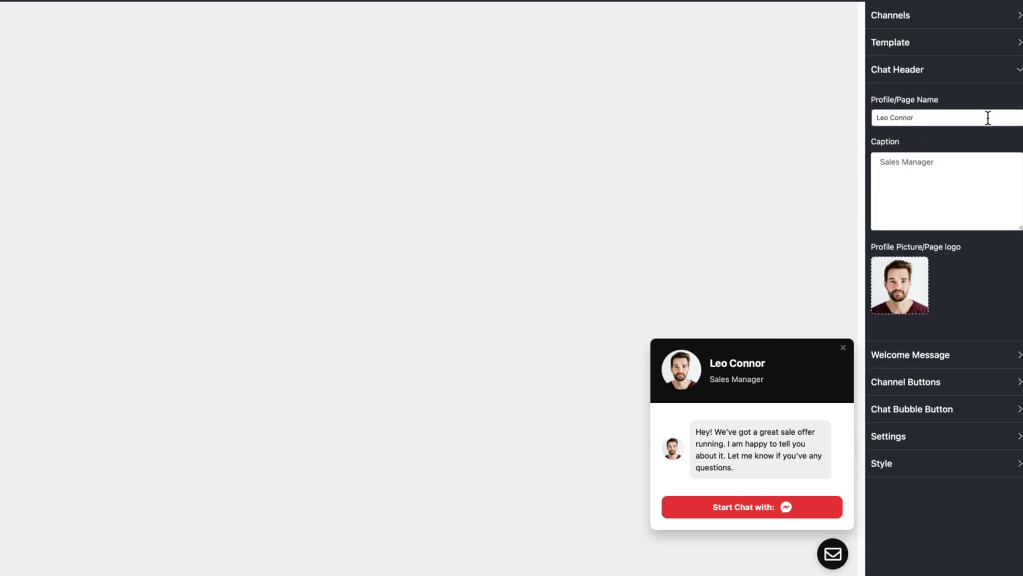
{"action": "left_click_drag", "start_coordinate": [922, 118], "coordinate": [704, 116]}
{"action": "type", "text": "Dave Swift"}
{"action": "key", "text": "Tab"}
{"action": "type", "text": "Software Reviewer In Cheif"}
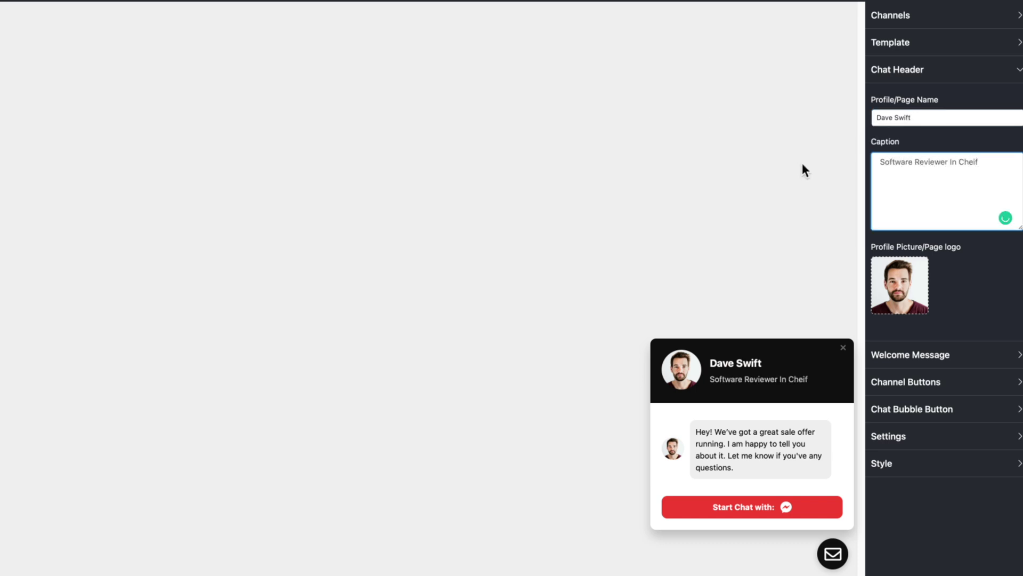
{"action": "left_click", "coordinate": [898, 289]}
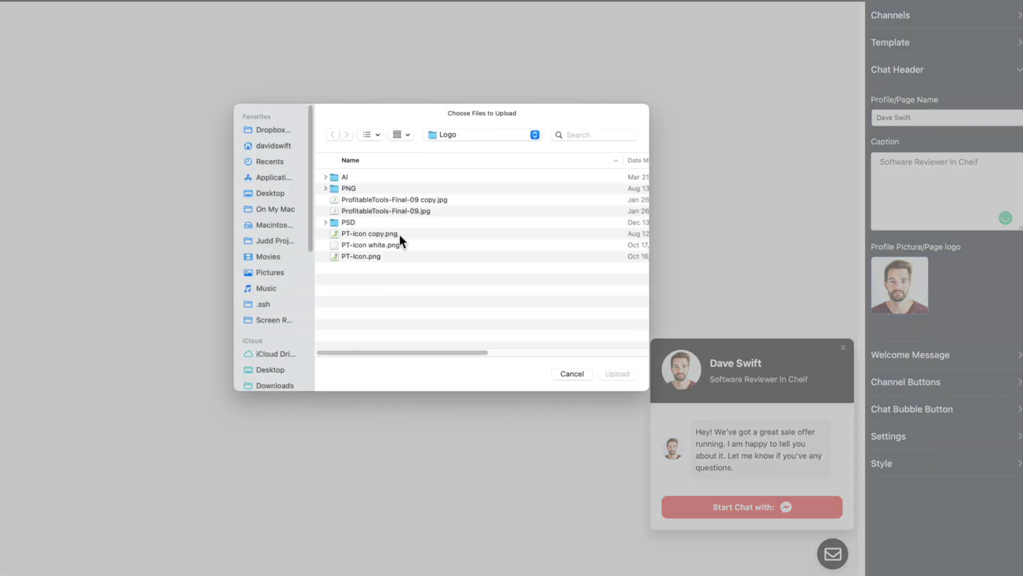
{"action": "double_click", "coordinate": [468, 238]}
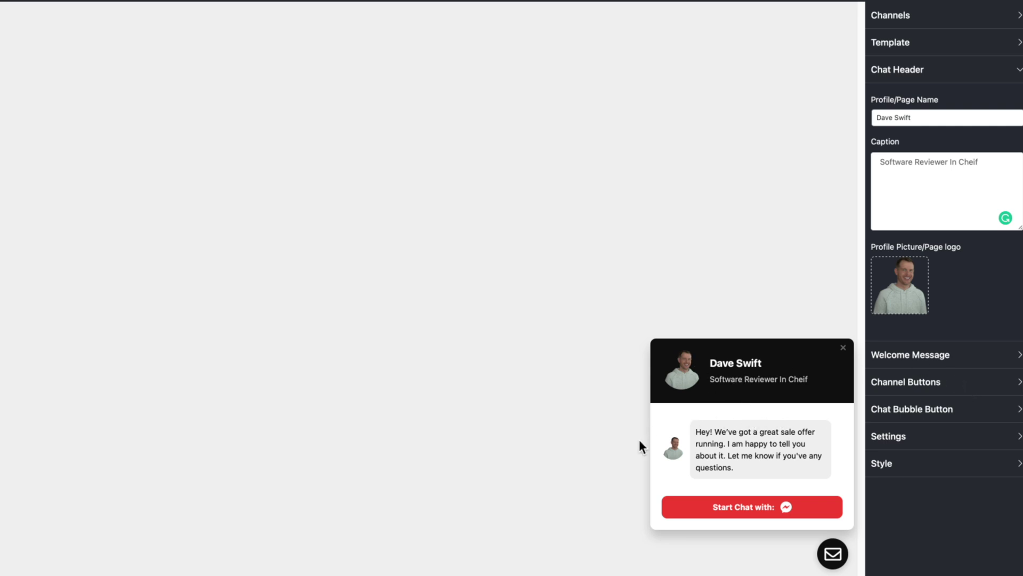
- Select the greeting text in the Welcome Message settings
{"action": "left_click", "coordinate": [967, 356]}
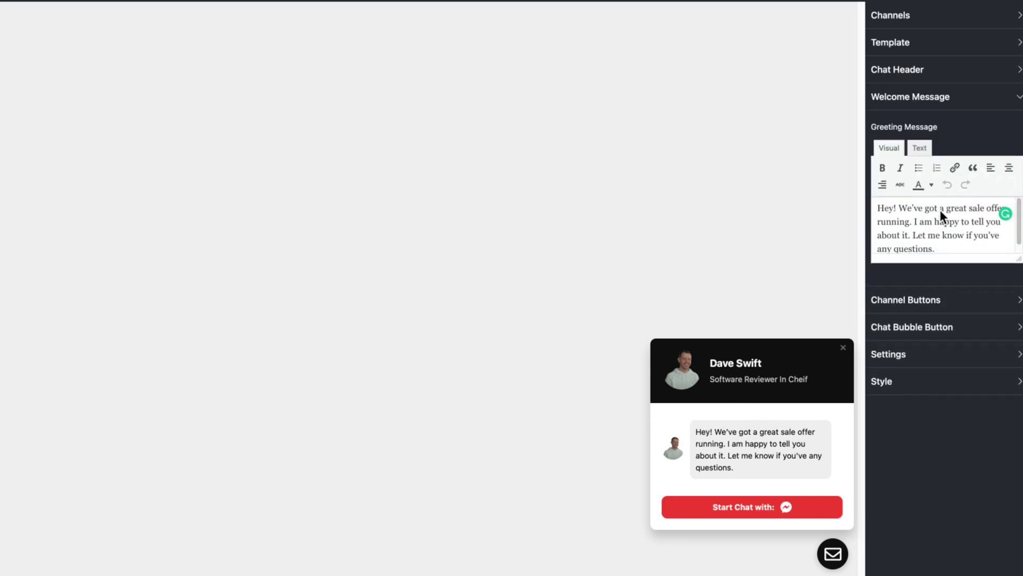
{"action": "triple_click", "coordinate": [938, 235]}
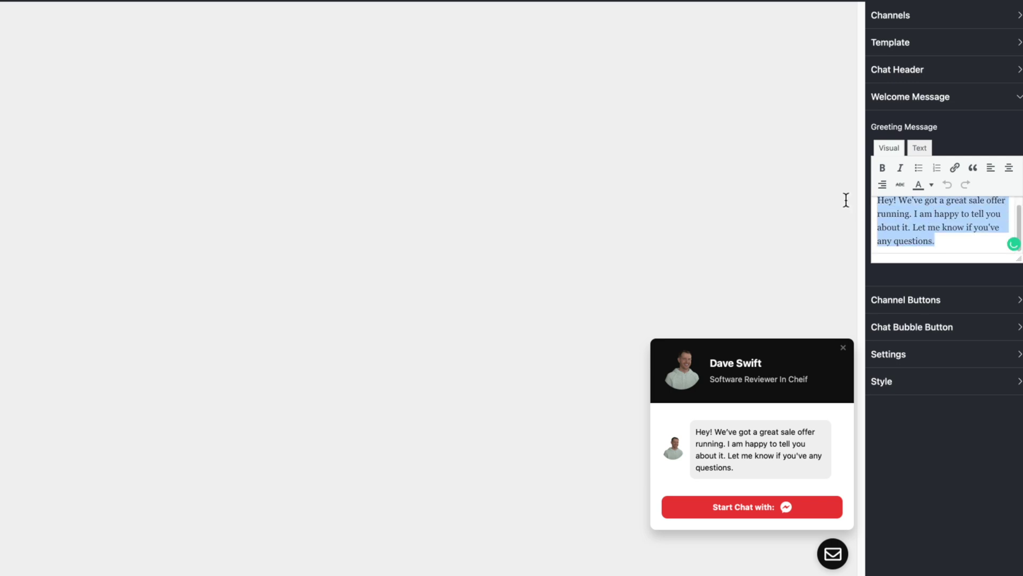
{"action": "left_click", "coordinate": [906, 96]}
{"action": "left_click", "coordinate": [904, 128]}
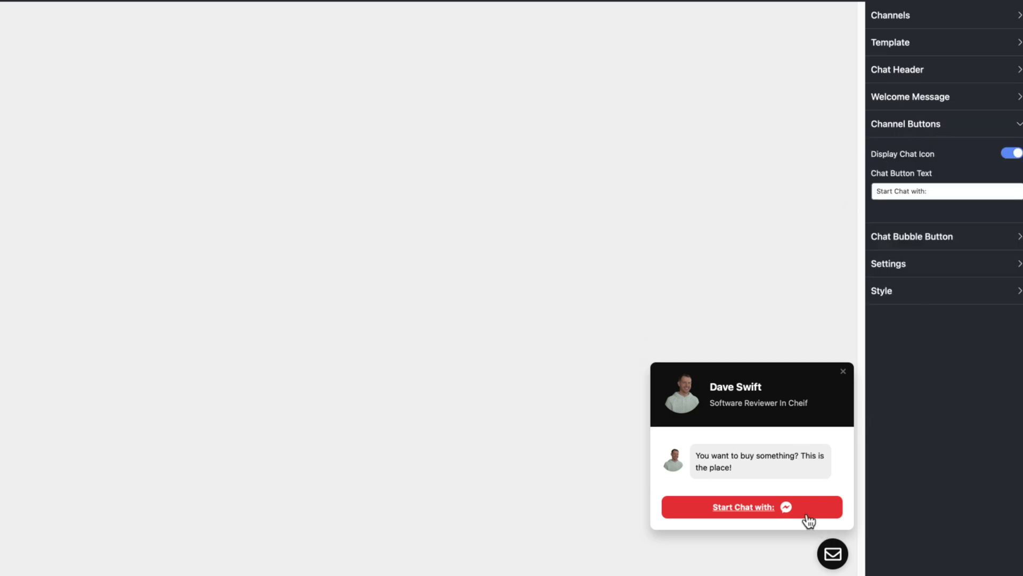
- Hide the Messenger icon on the start button and relabel it 'Start Chat'
{"action": "left_click", "coordinate": [1013, 157]}
{"action": "left_click", "coordinate": [943, 191]}
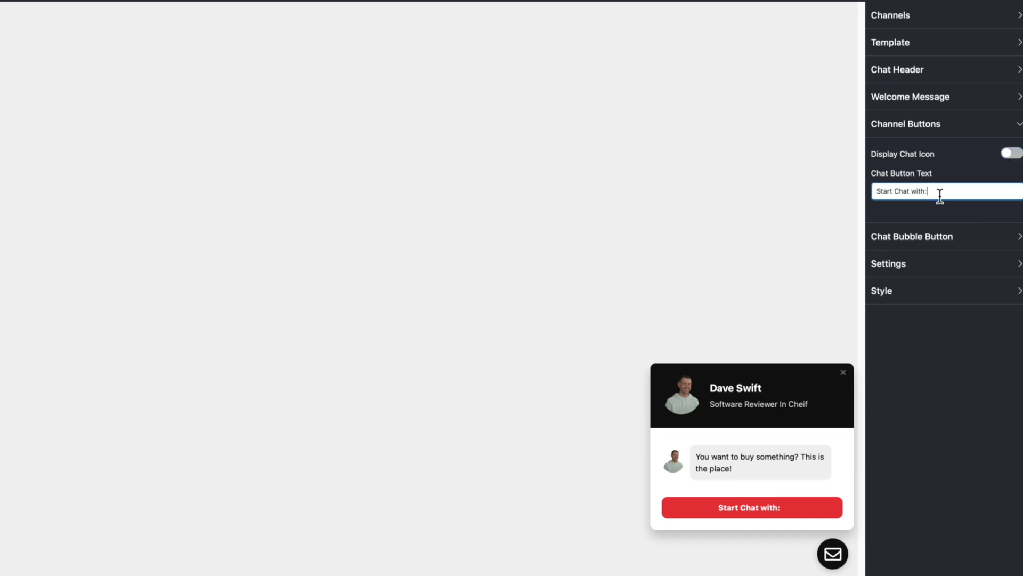
{"action": "key", "text": "BackSpace"}
{"action": "key", "text": "BackSpace"}
{"action": "key", "text": "BackSpace"}
{"action": "key", "text": "BackSpace"}
{"action": "key", "text": "BackSpace"}
{"action": "key", "text": "BackSpace"}
{"action": "key", "text": "BackSpace"}
{"action": "key", "text": "BackSpace"}
{"action": "key", "text": "BackSpace"}
{"action": "key", "text": "BackSpace"}
{"action": "key", "text": "BackSpace"}
{"action": "type", "text": "Chat"}
- Give the chat bubble button the speech-bubble Icon 3
{"action": "left_click", "coordinate": [959, 236]}
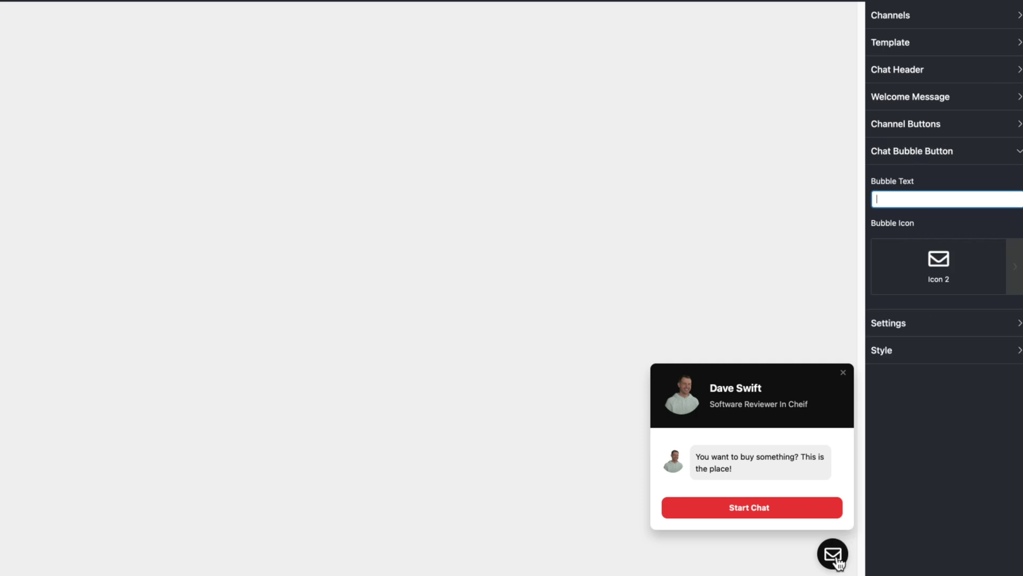
{"action": "left_click", "coordinate": [937, 277]}
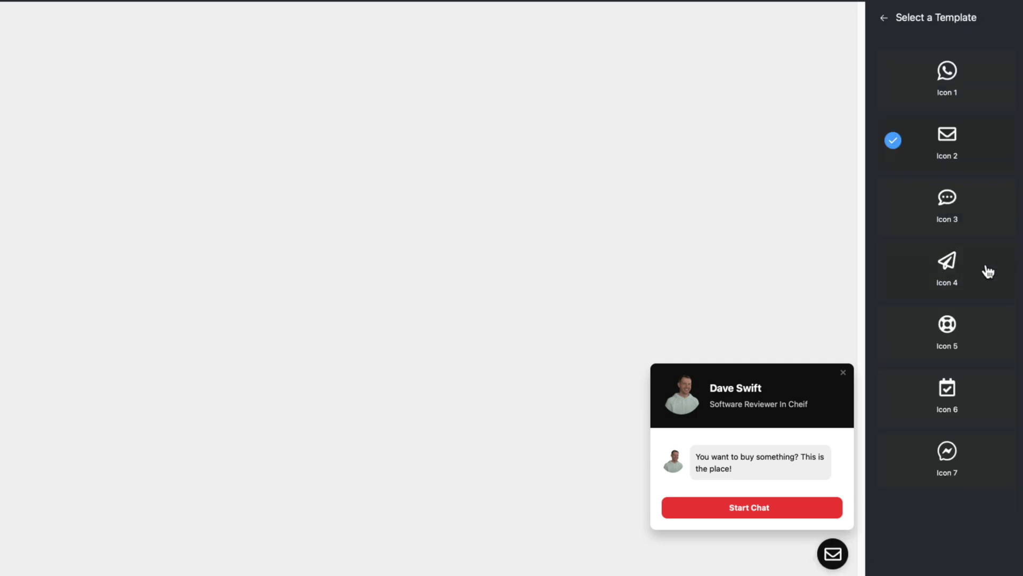
{"action": "left_click", "coordinate": [948, 206]}
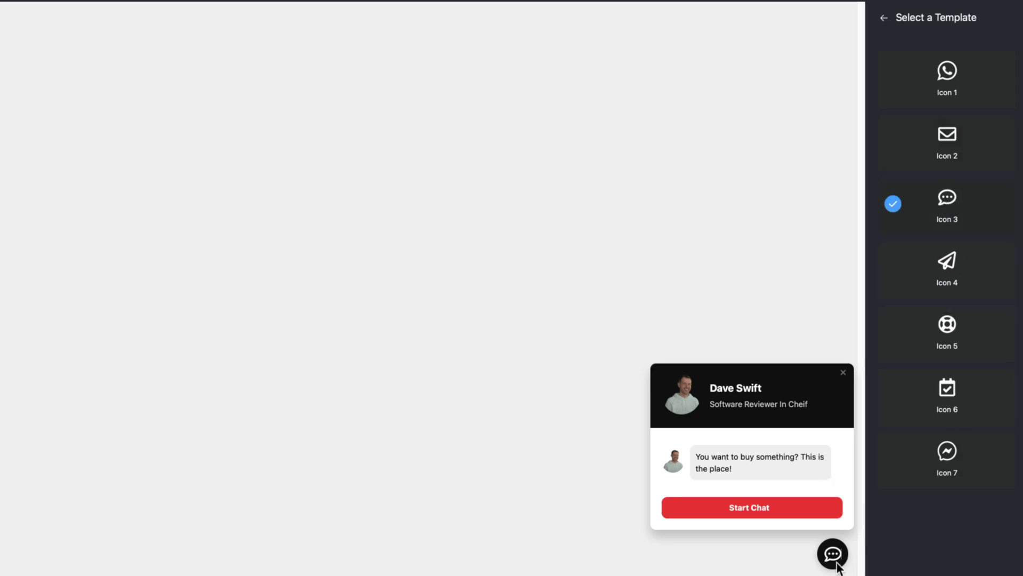
{"action": "left_click", "coordinate": [884, 19]}
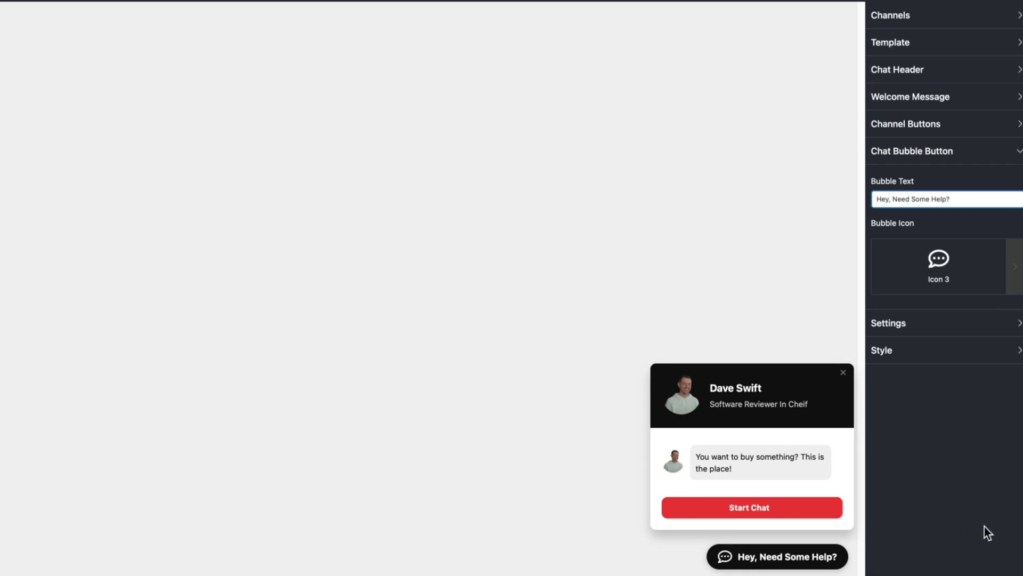
- Set the chat bubble position to Top Right after trying Bottom Left and Top Left
{"action": "left_click", "coordinate": [906, 323]}
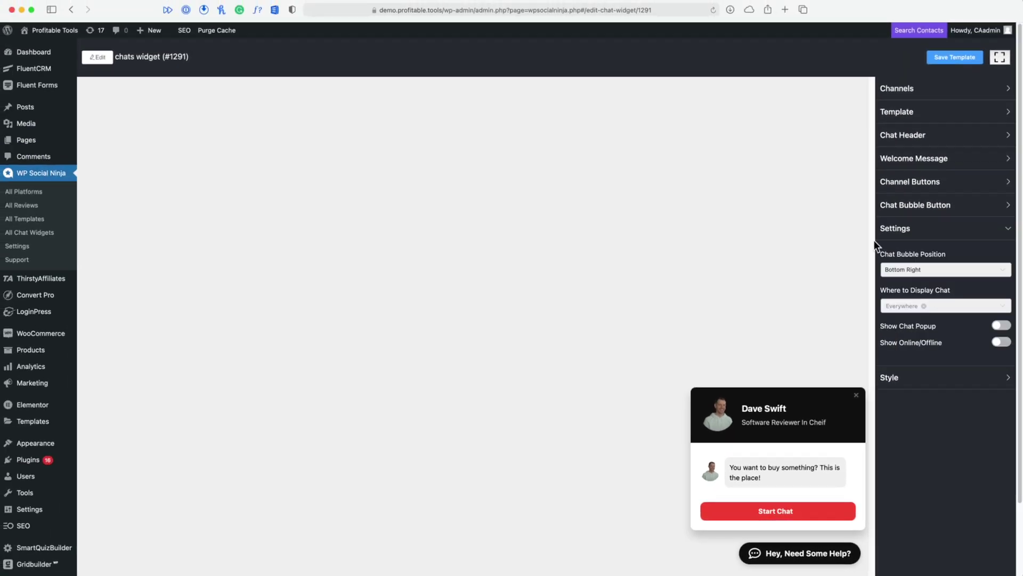
{"action": "left_click", "coordinate": [916, 270]}
{"action": "left_click", "coordinate": [909, 312]}
{"action": "left_click", "coordinate": [915, 270]}
{"action": "left_click", "coordinate": [925, 332]}
{"action": "left_click", "coordinate": [922, 271]}
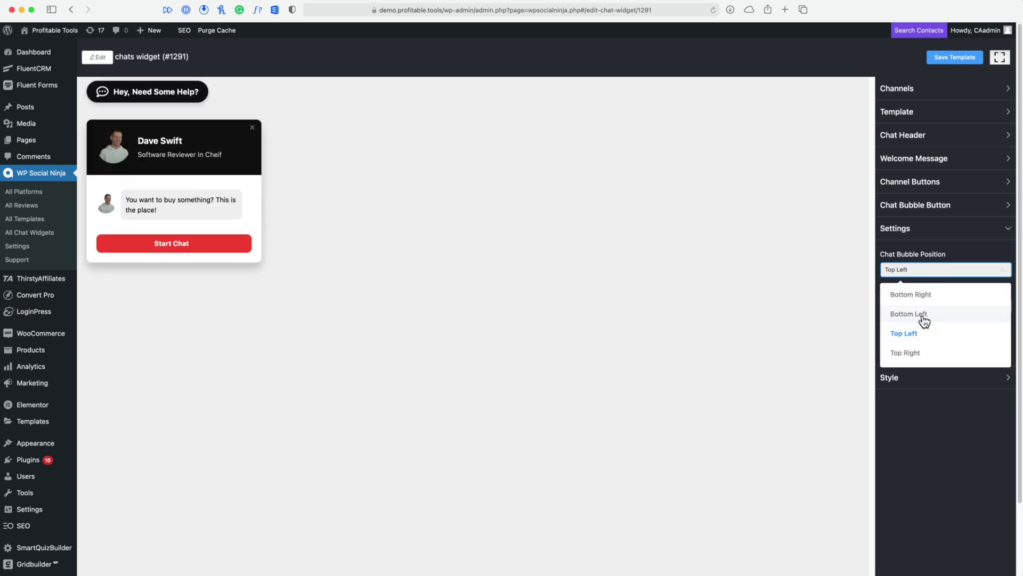
{"action": "left_click", "coordinate": [917, 352]}
- Keep the chat popup shown and turn on the Online/Offline status
{"action": "left_click", "coordinate": [765, 95]}
{"action": "left_click", "coordinate": [766, 95]}
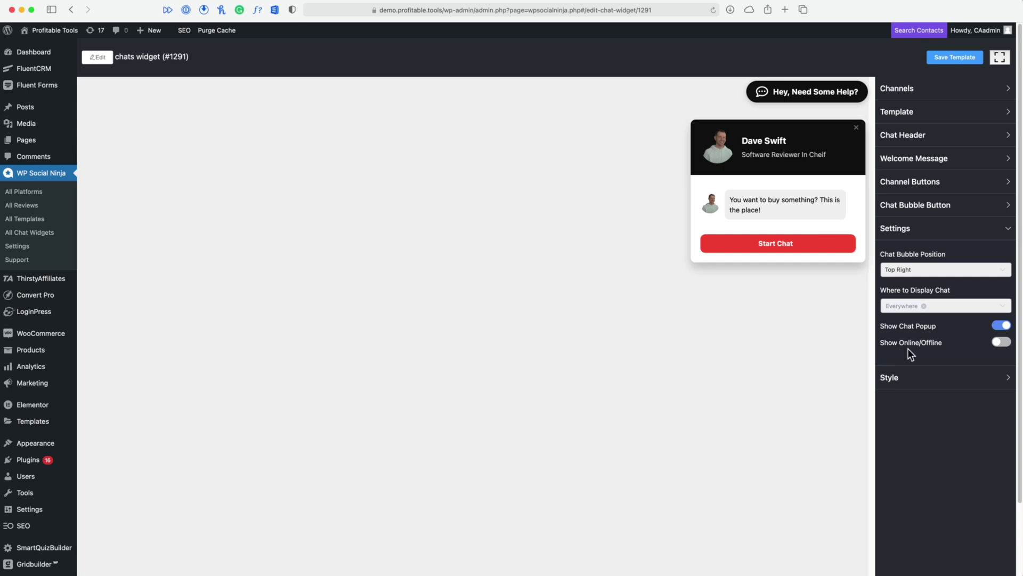
{"action": "left_click", "coordinate": [1001, 342]}
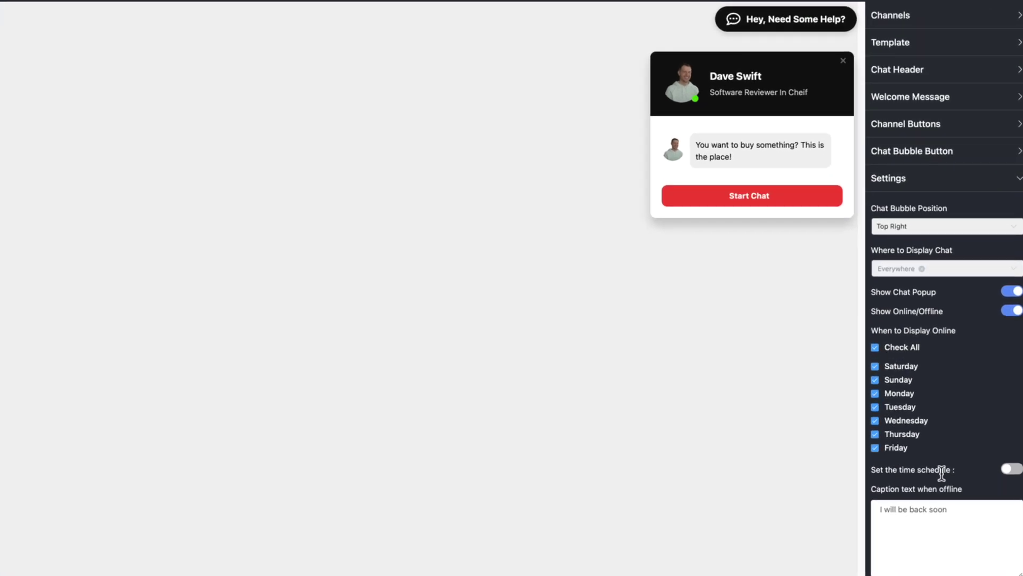
- Toggle the online time schedule on and back off, then expand the Style colour options
{"action": "scroll", "coordinate": [941, 472], "scroll_direction": "down", "scroll_amount": 1}
{"action": "left_click", "coordinate": [1011, 448]}
{"action": "scroll", "coordinate": [938, 424], "scroll_direction": "down", "scroll_amount": 3}
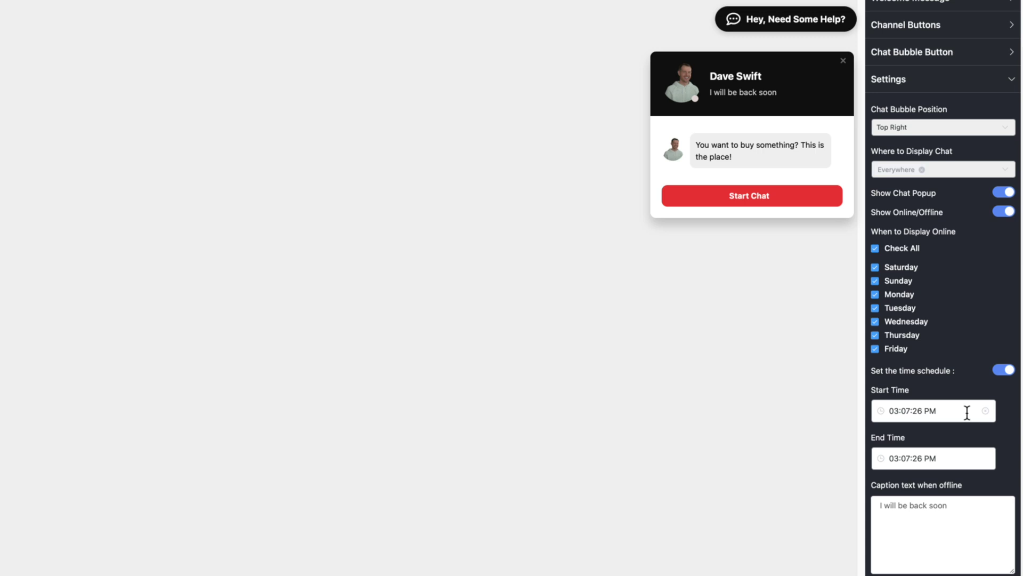
{"action": "scroll", "coordinate": [957, 523], "scroll_direction": "down", "scroll_amount": 2}
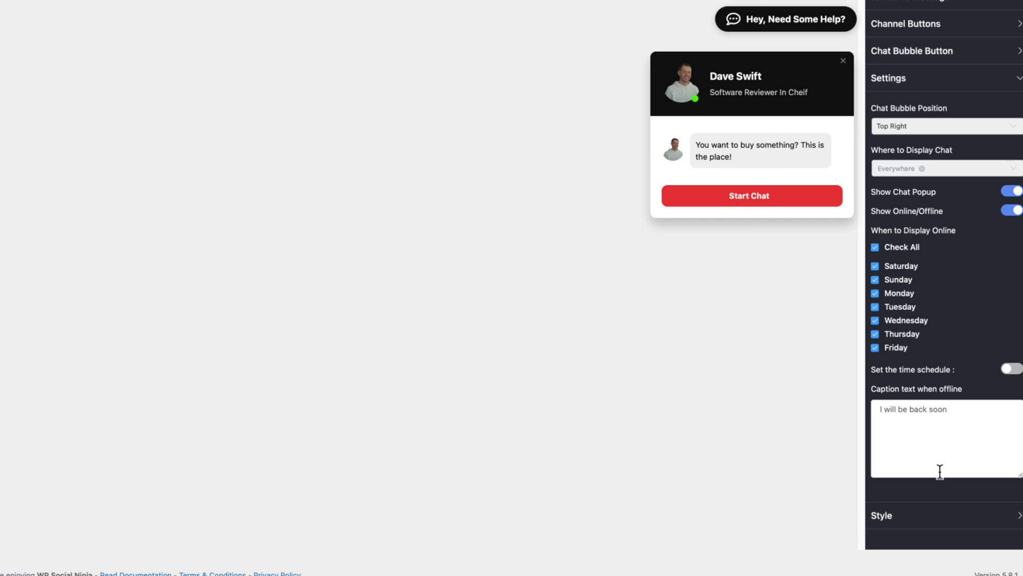
{"action": "left_click", "coordinate": [906, 516]}
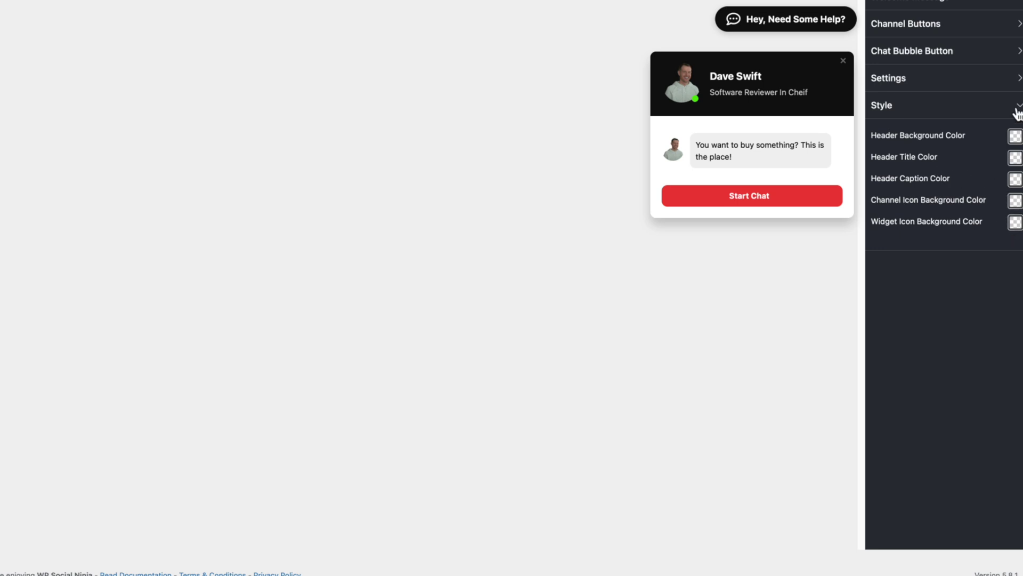
- Colour the header grey, the header title light green, and the bubble orange (#FF8C00)
{"action": "left_click", "coordinate": [1015, 136]}
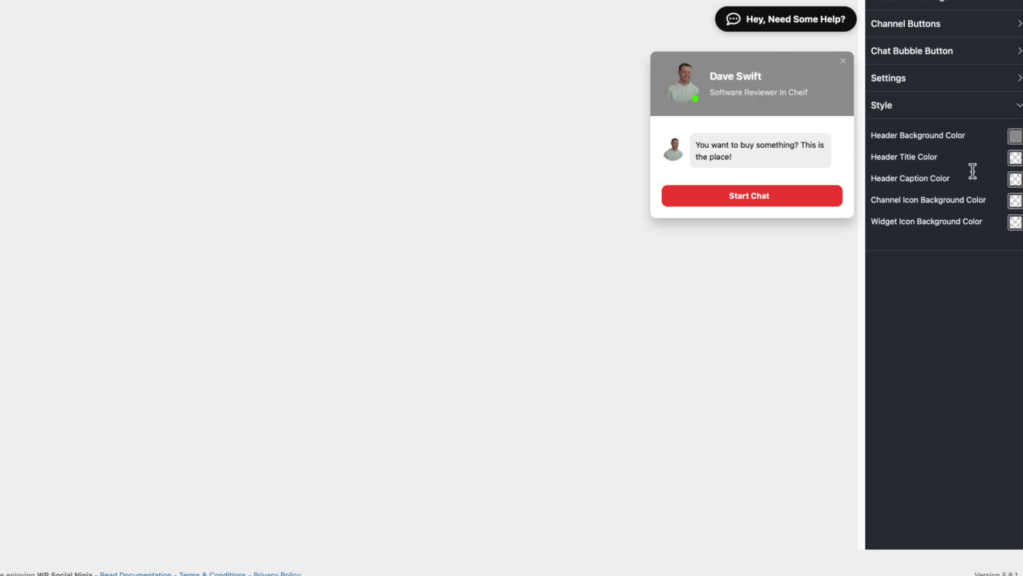
{"action": "left_click", "coordinate": [1015, 158]}
{"action": "left_click", "coordinate": [921, 288]}
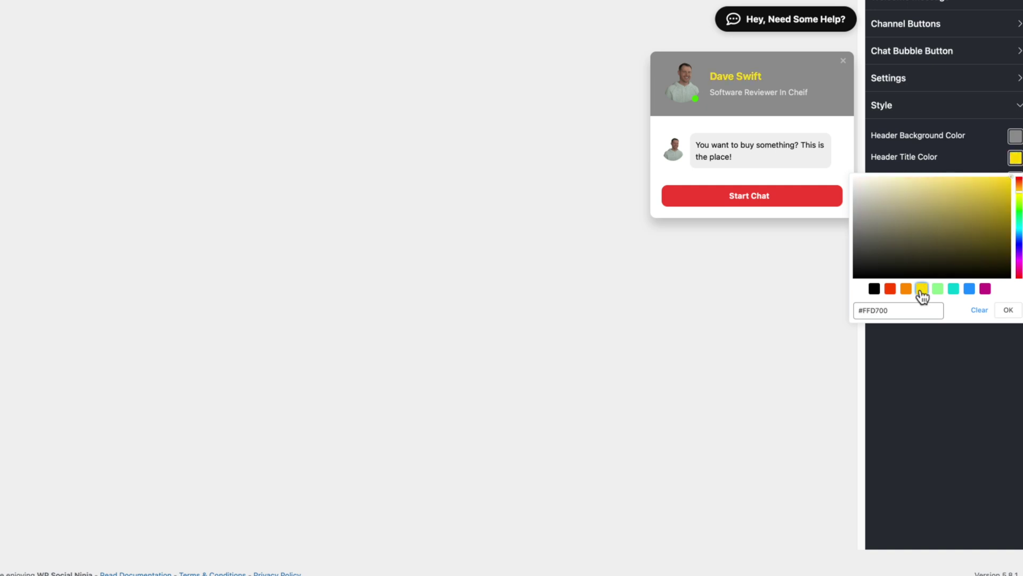
{"action": "left_click", "coordinate": [890, 289]}
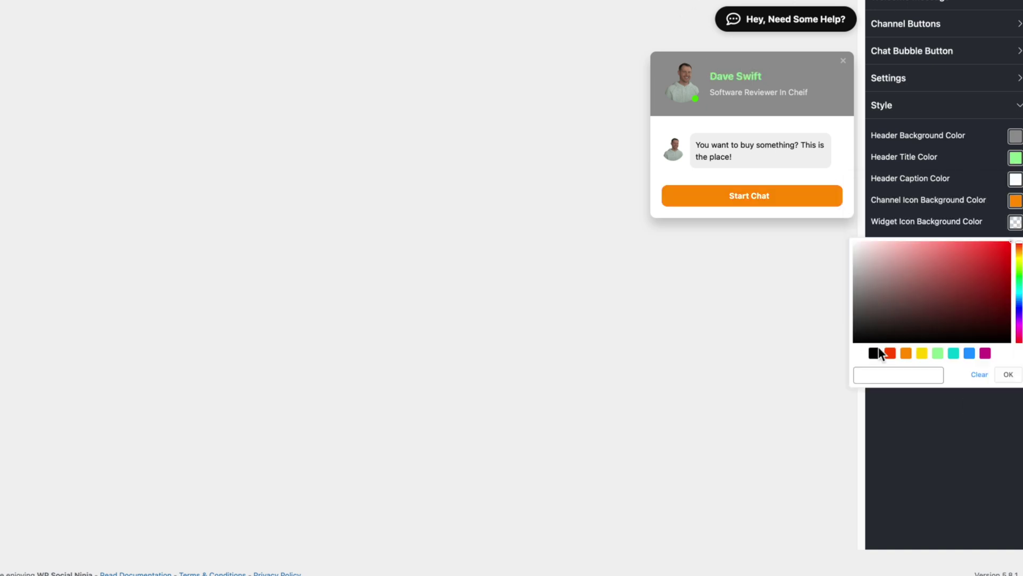
{"action": "left_click", "coordinate": [890, 353]}
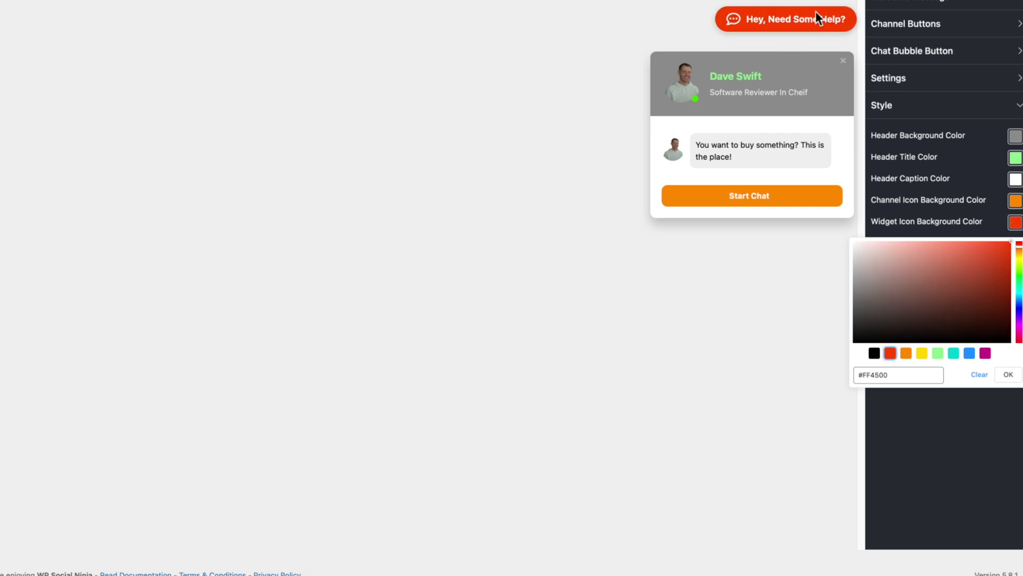
{"action": "left_click", "coordinate": [906, 354]}
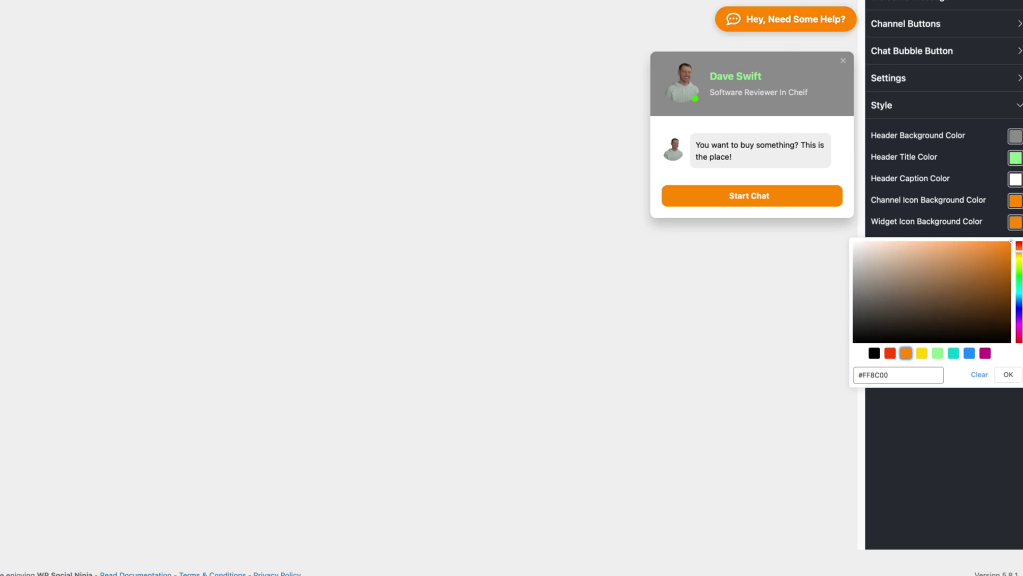
{"action": "left_click", "coordinate": [1009, 375]}
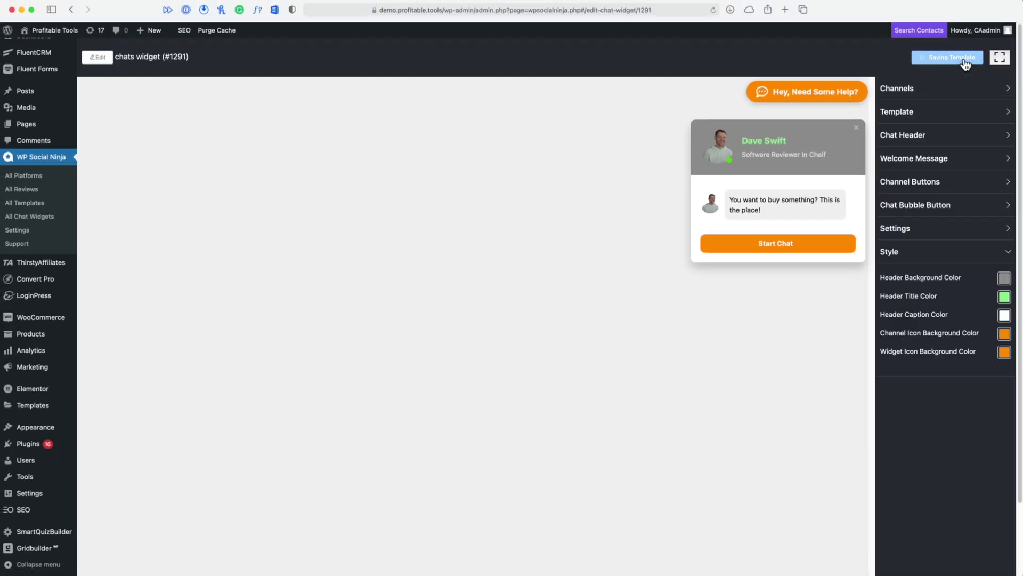
- Retitle the chat widget template 'Messenger Sales Widget' and save it
{"action": "left_click", "coordinate": [966, 64]}
{"action": "double_click", "coordinate": [342, 154]}
{"action": "triple_click", "coordinate": [342, 153]}
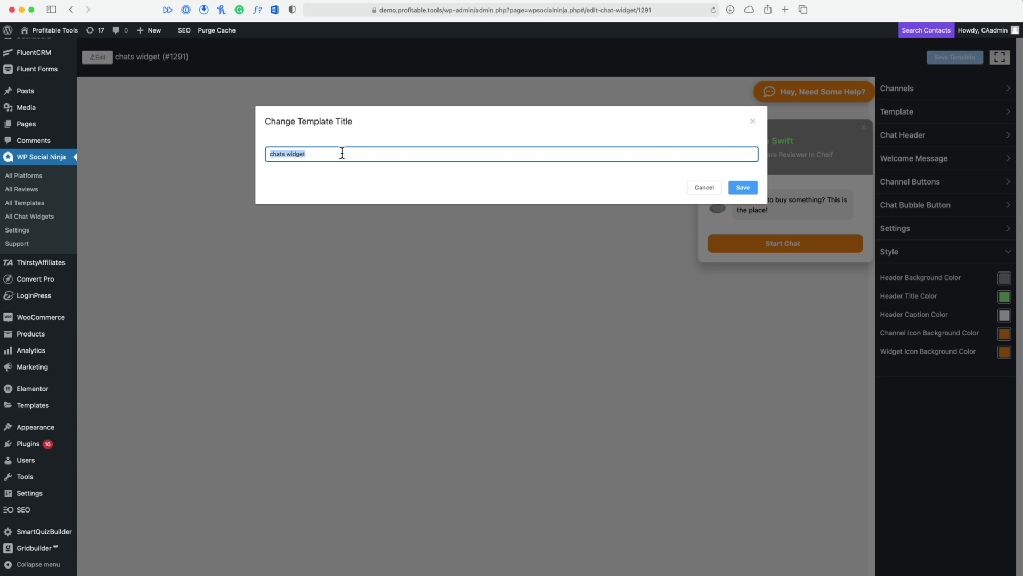
{"action": "type", "text": "Messenger Sales "}
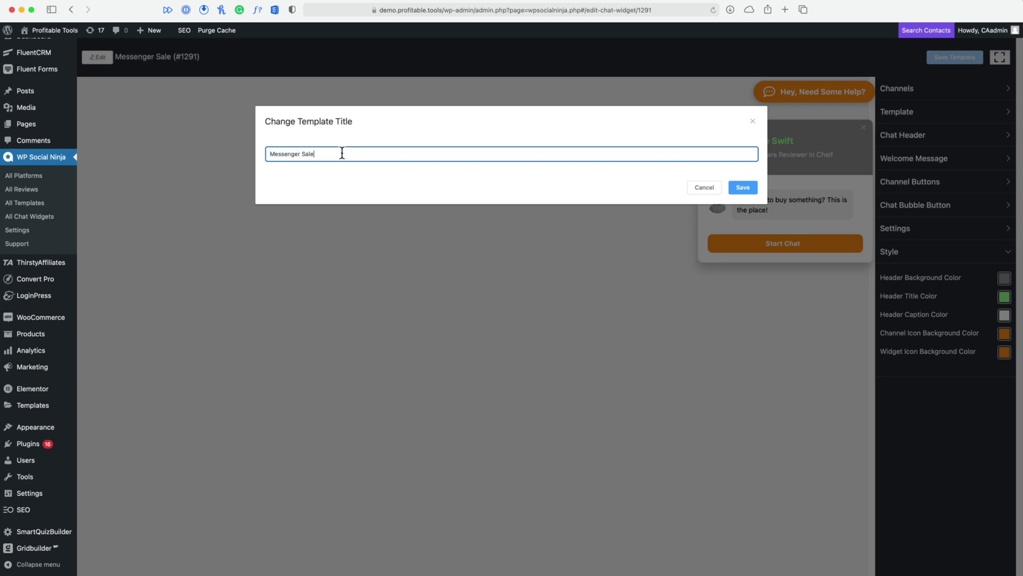
{"action": "type", "text": "Widget"}
{"action": "left_click", "coordinate": [752, 187]}
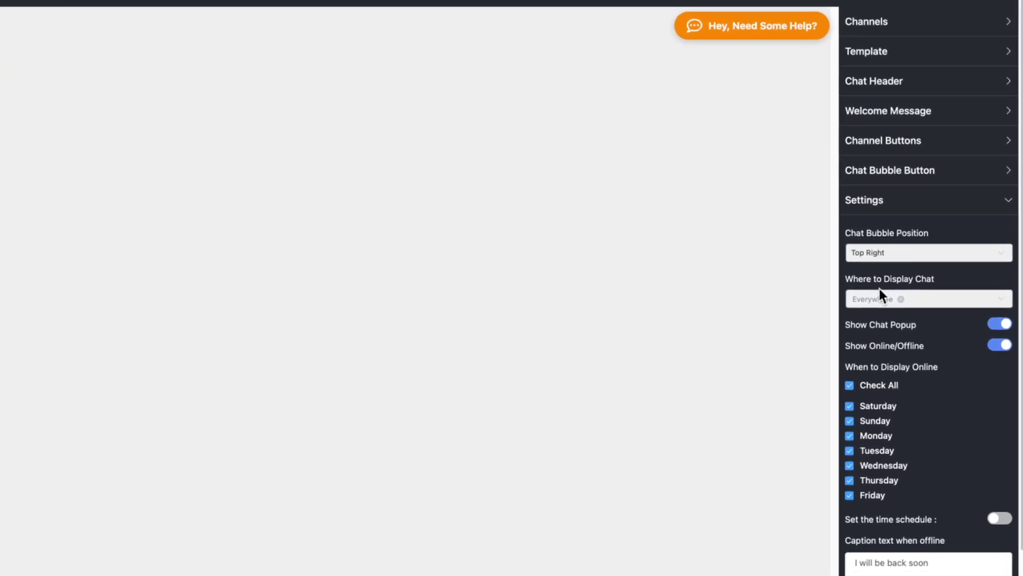
- Change the chat's display location from Everywhere to only the About page
{"action": "left_click", "coordinate": [900, 299]}
{"action": "left_click", "coordinate": [893, 302]}
{"action": "left_click", "coordinate": [889, 362]}
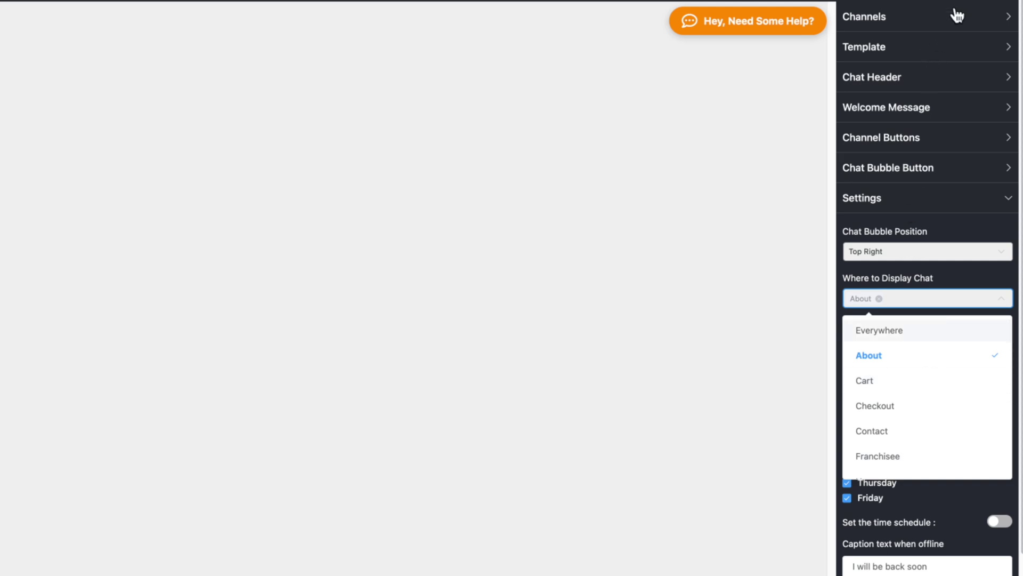
{"action": "left_click", "coordinate": [832, 64]}
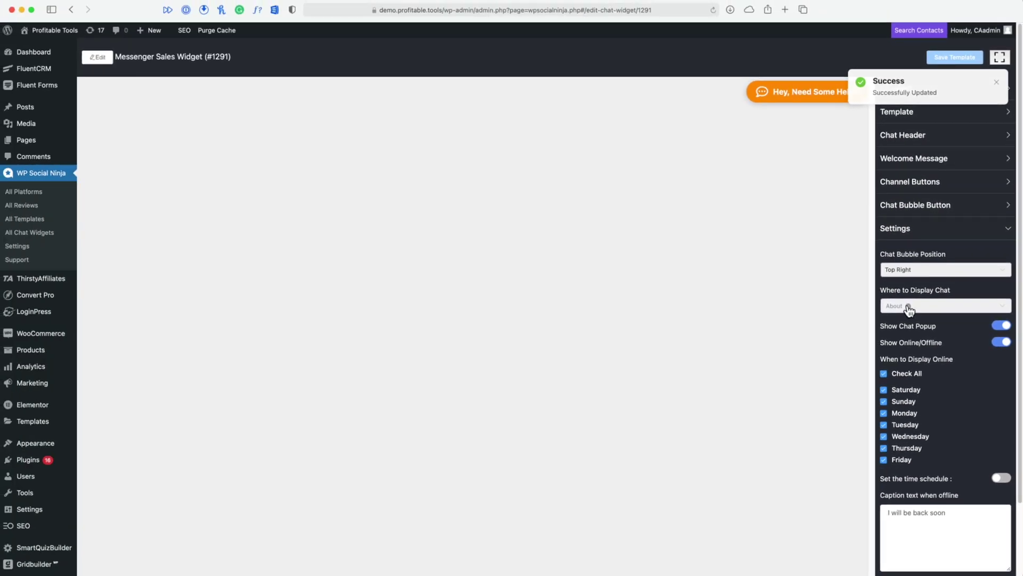
- Load demo.profitable.tools in a new browser tab
{"action": "key", "text": "super+t"}
{"action": "type", "text": "demo.profitable.tools"}
{"action": "key", "text": "Return"}
{"action": "scroll", "coordinate": [586, 341], "scroll_direction": "down", "scroll_amount": 5}
{"action": "scroll", "coordinate": [611, 359], "scroll_direction": "up", "scroll_amount": 5}
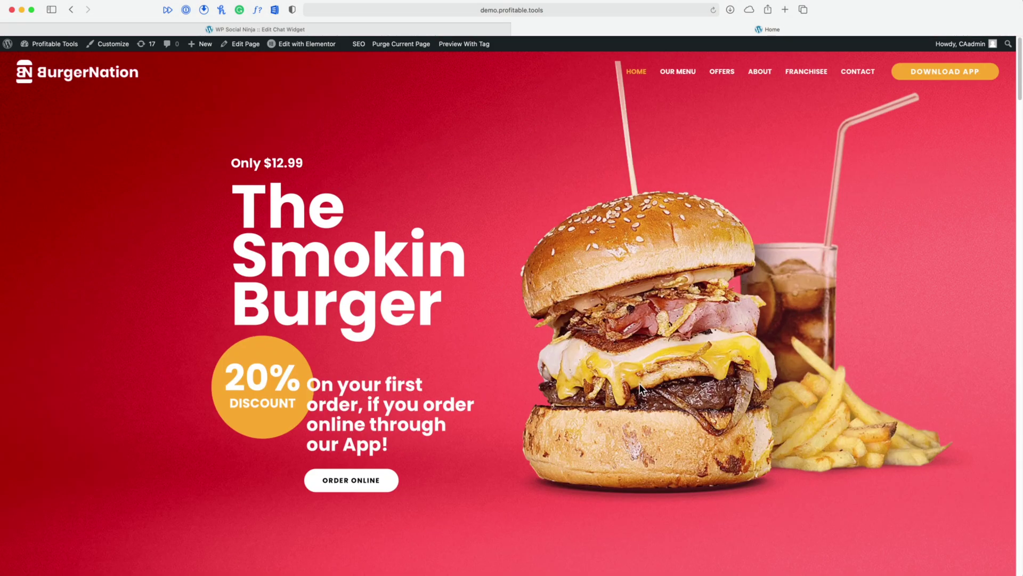
- Go to the site's About page and scroll to check the orange chat bubble at top right
{"action": "left_click", "coordinate": [760, 87]}
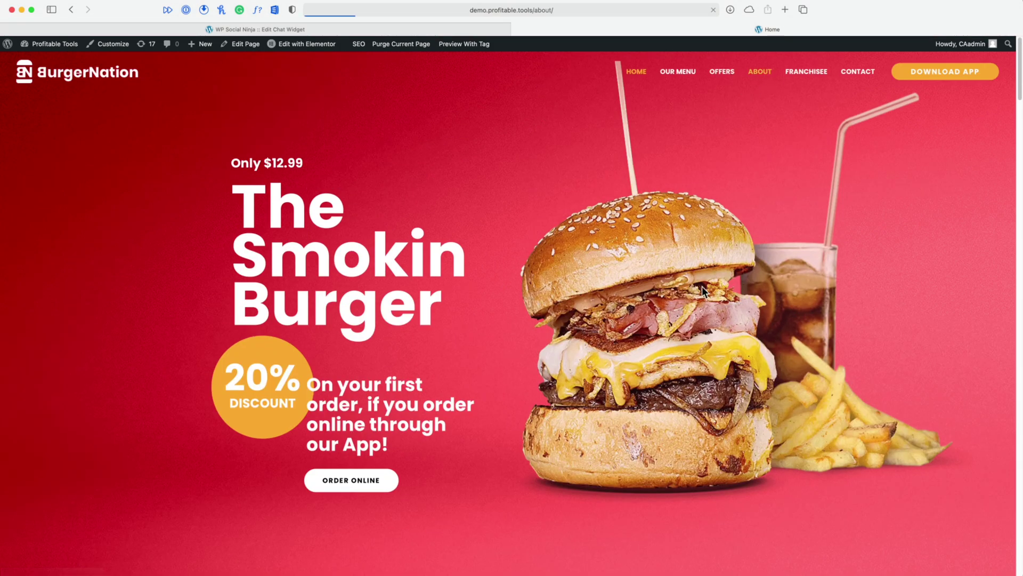
{"action": "scroll", "coordinate": [769, 309], "scroll_direction": "down", "scroll_amount": 5}
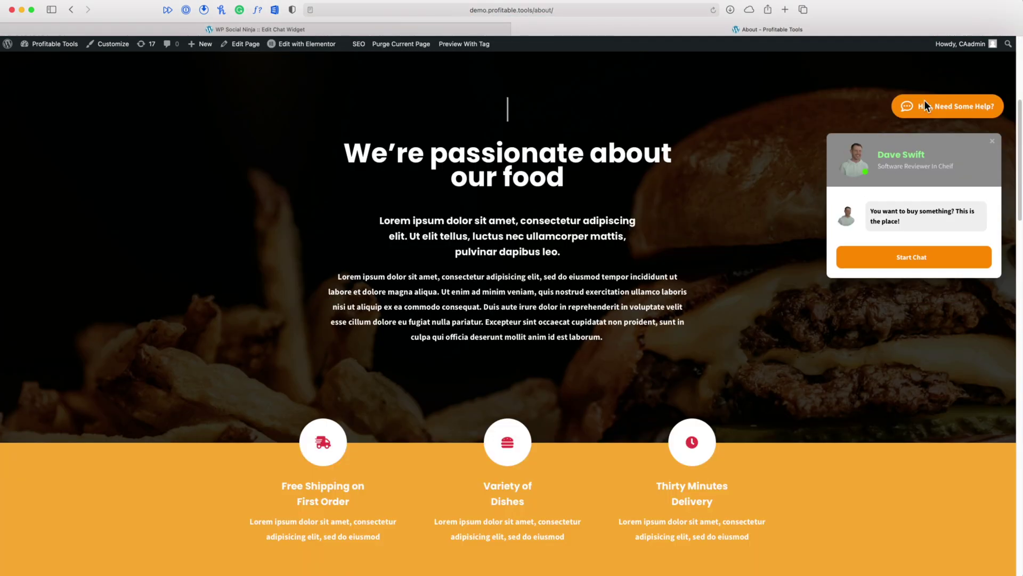
{"action": "scroll", "coordinate": [871, 324], "scroll_direction": "down", "scroll_amount": 5}
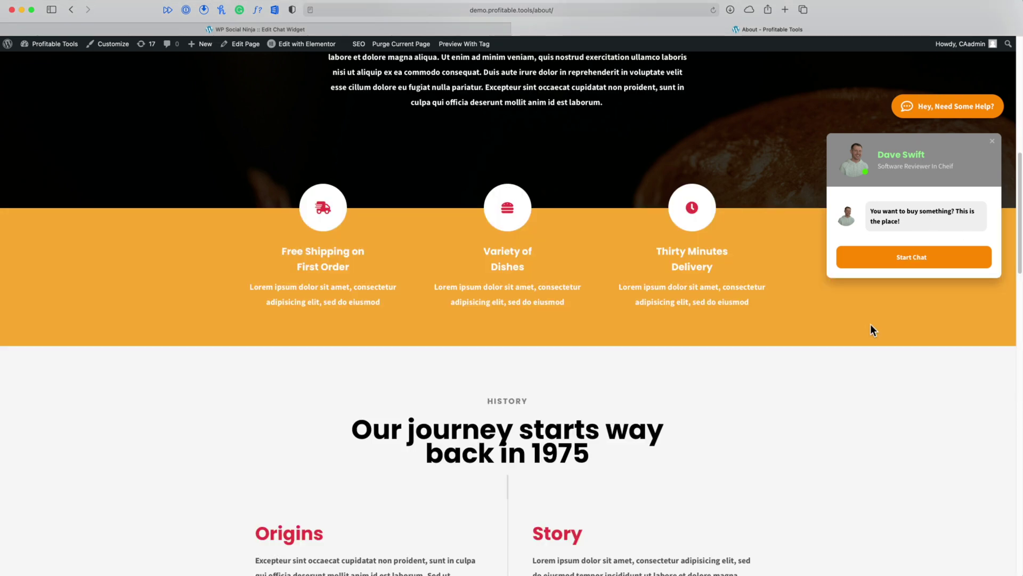
{"action": "scroll", "coordinate": [877, 314], "scroll_direction": "down", "scroll_amount": 4}
{"action": "scroll", "coordinate": [853, 301], "scroll_direction": "down", "scroll_amount": 5}
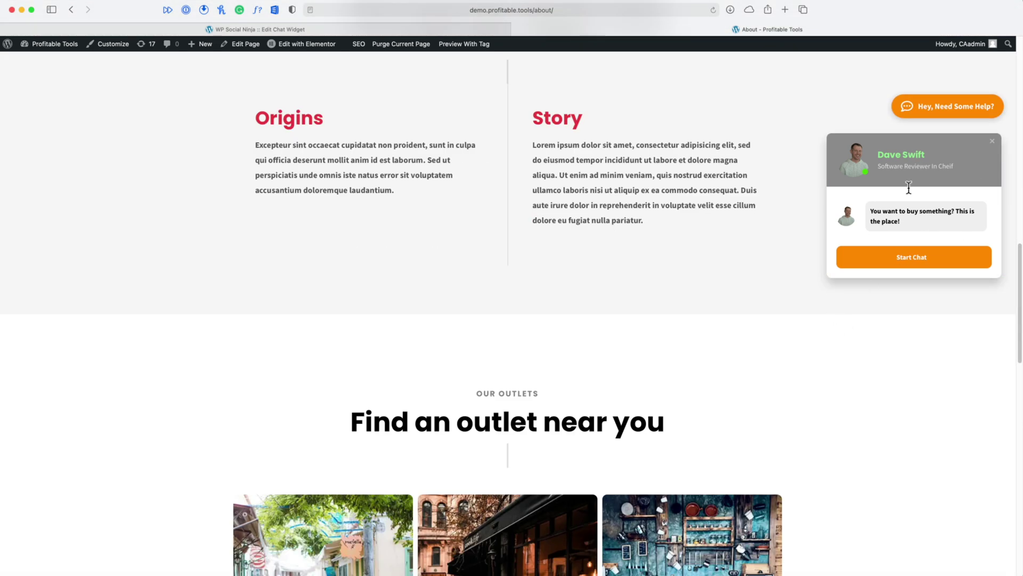